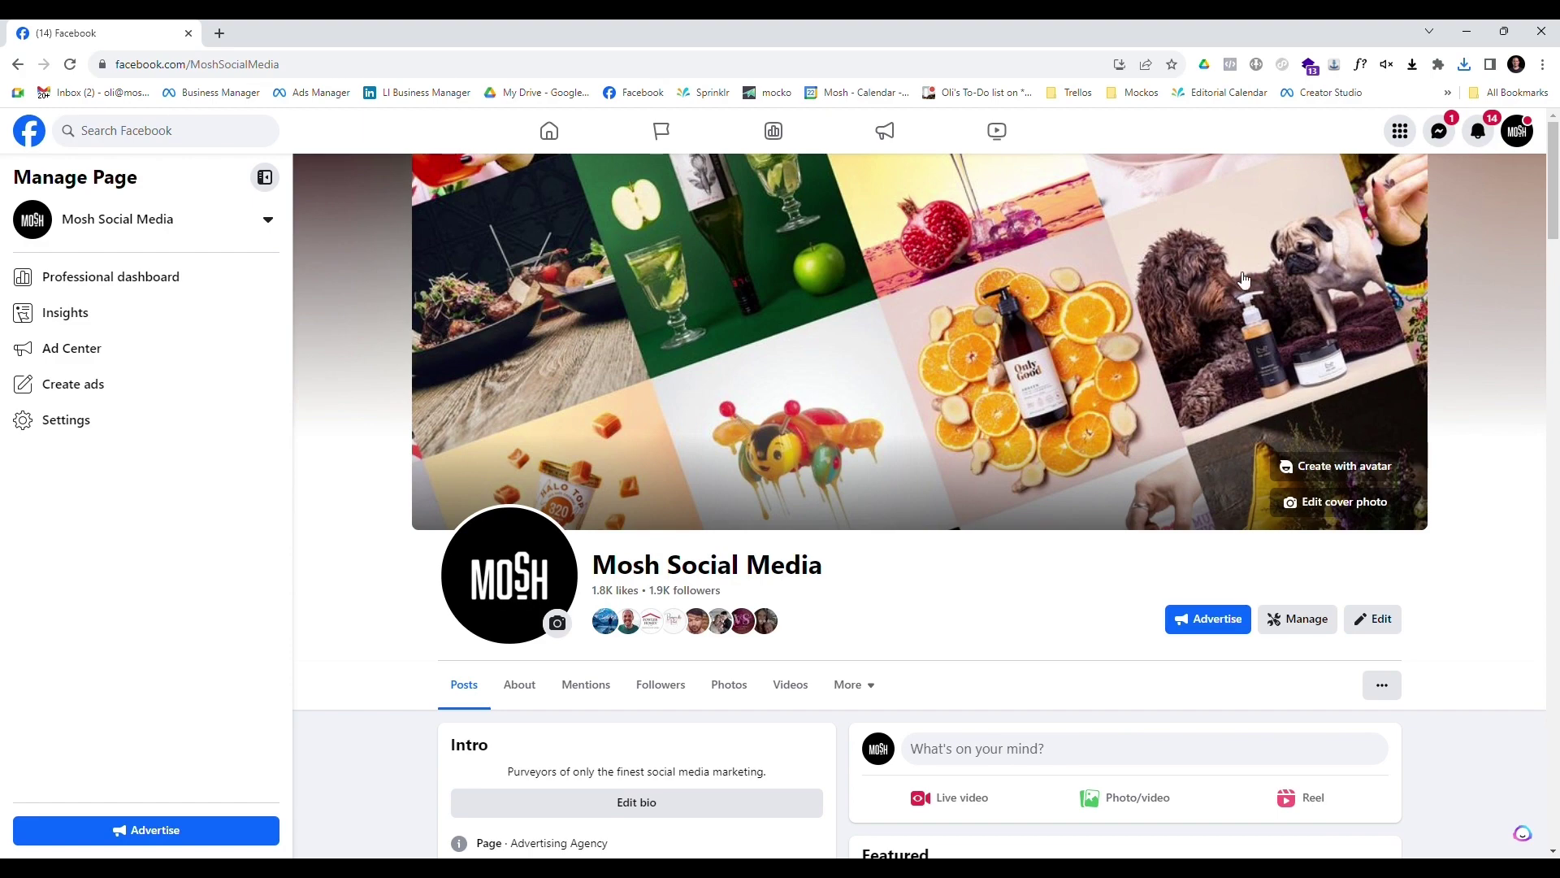
Start a new page post and continue it in Meta Business Suite's Planner in a new tab.
{"action": "scroll", "coordinate": [1170, 280], "scroll_direction": "down", "scroll_amount": 3}
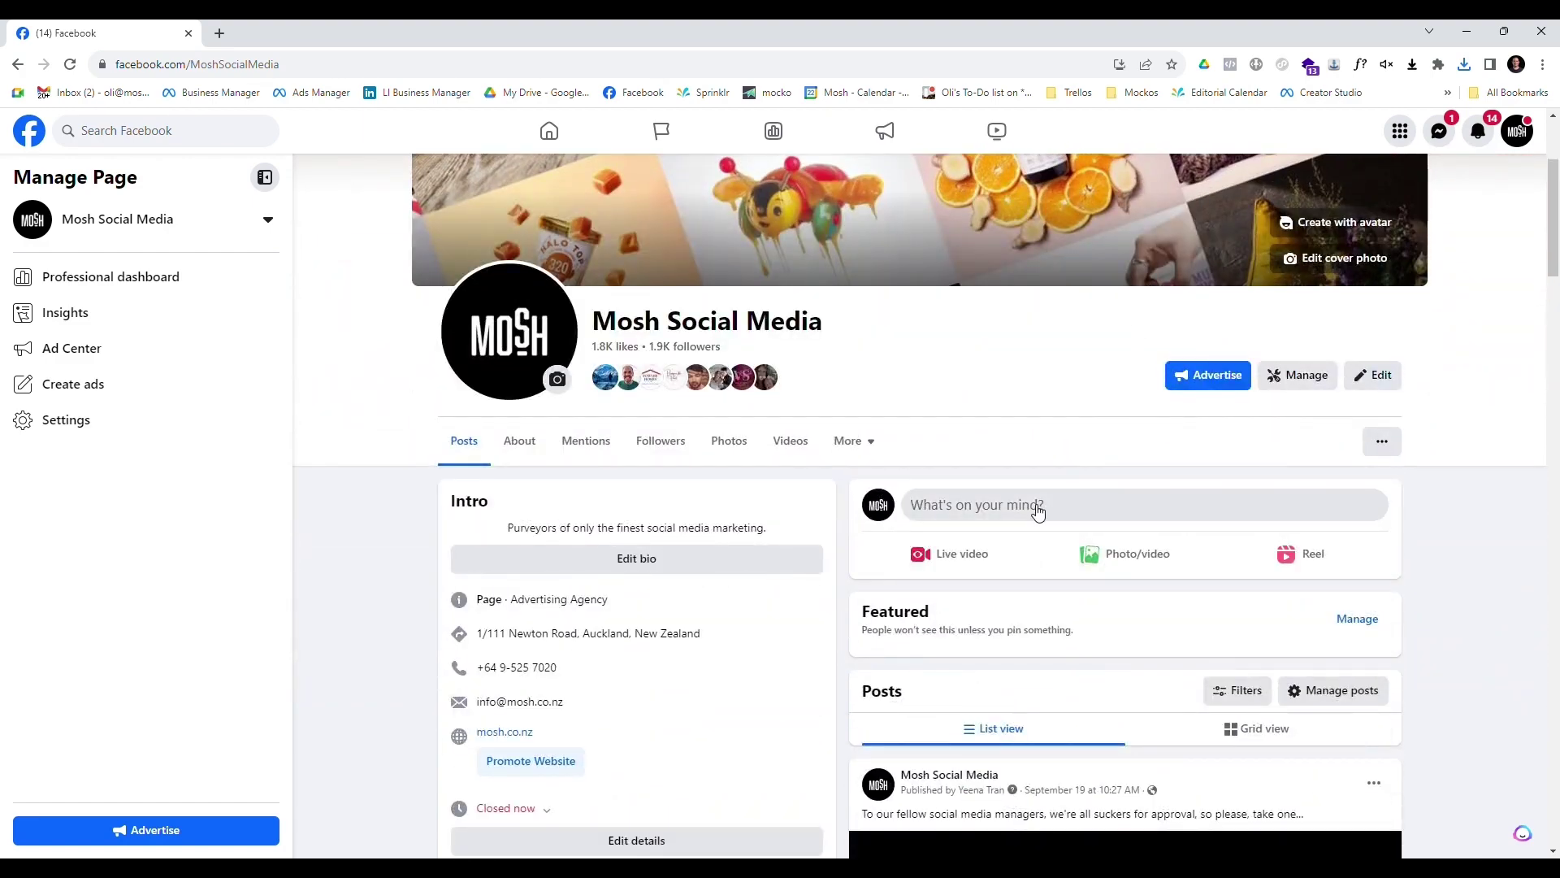
{"action": "left_click", "coordinate": [1021, 521]}
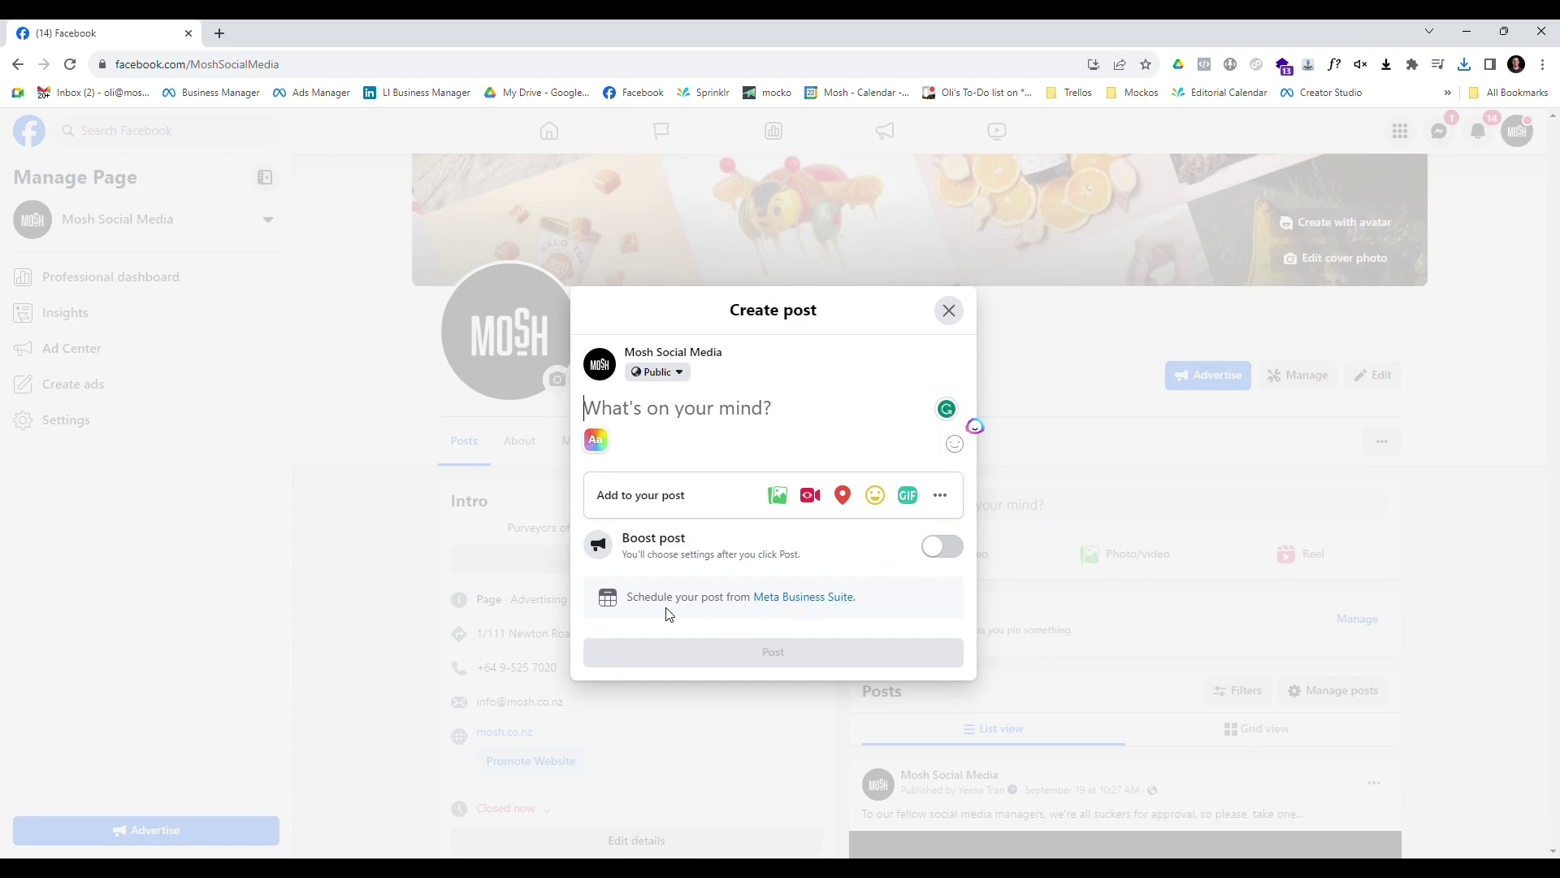
{"action": "left_click", "coordinate": [810, 599]}
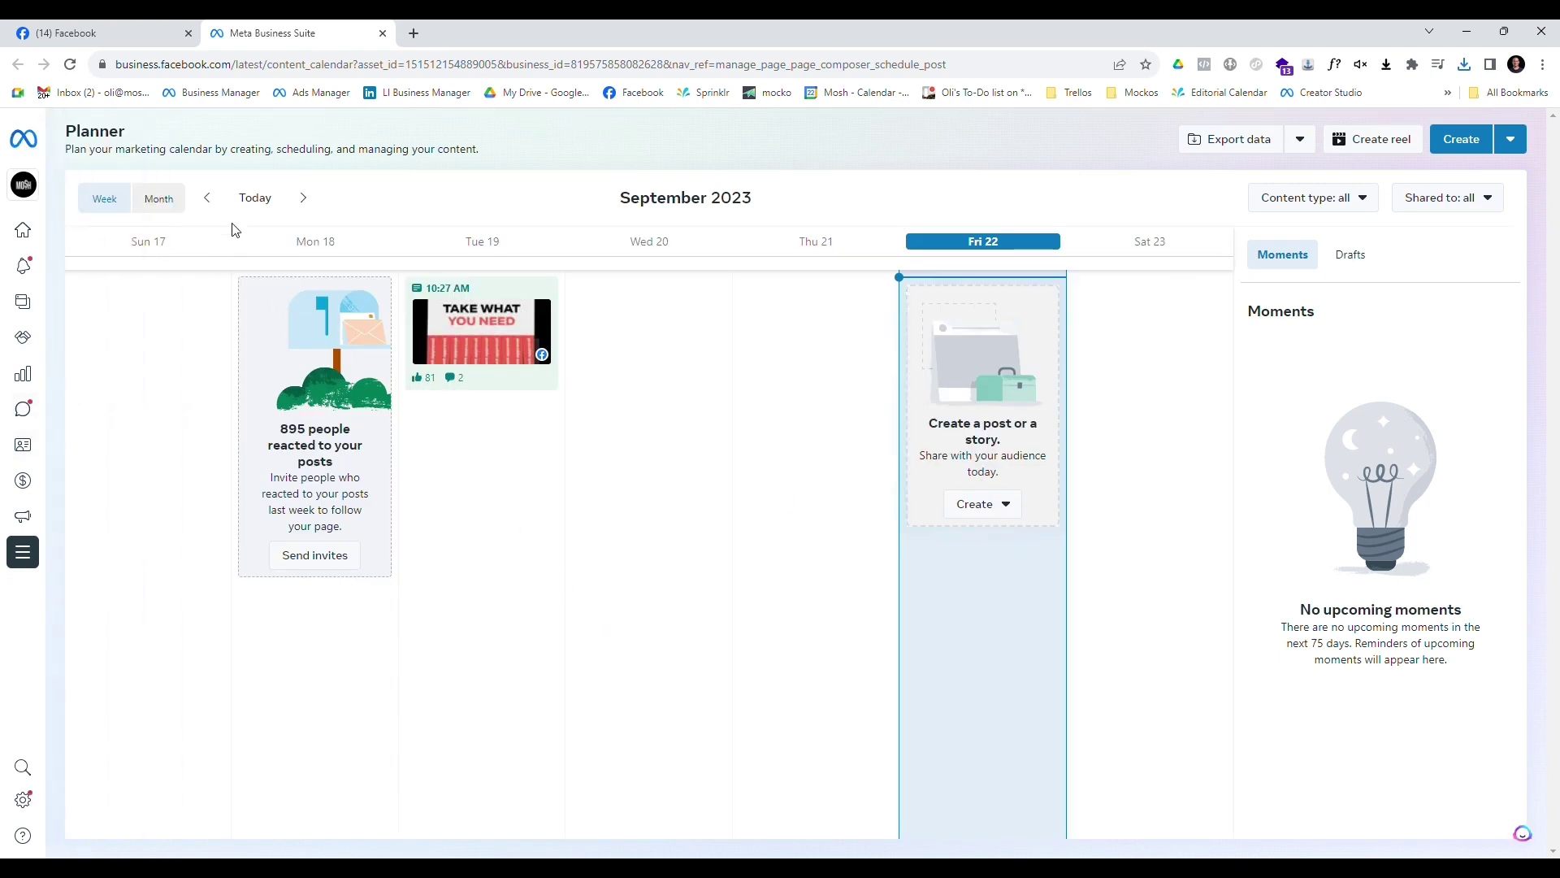
Switch the Planner to the September 2023 month view and bring up Friday 29's creation options.
{"action": "left_click", "coordinate": [159, 199]}
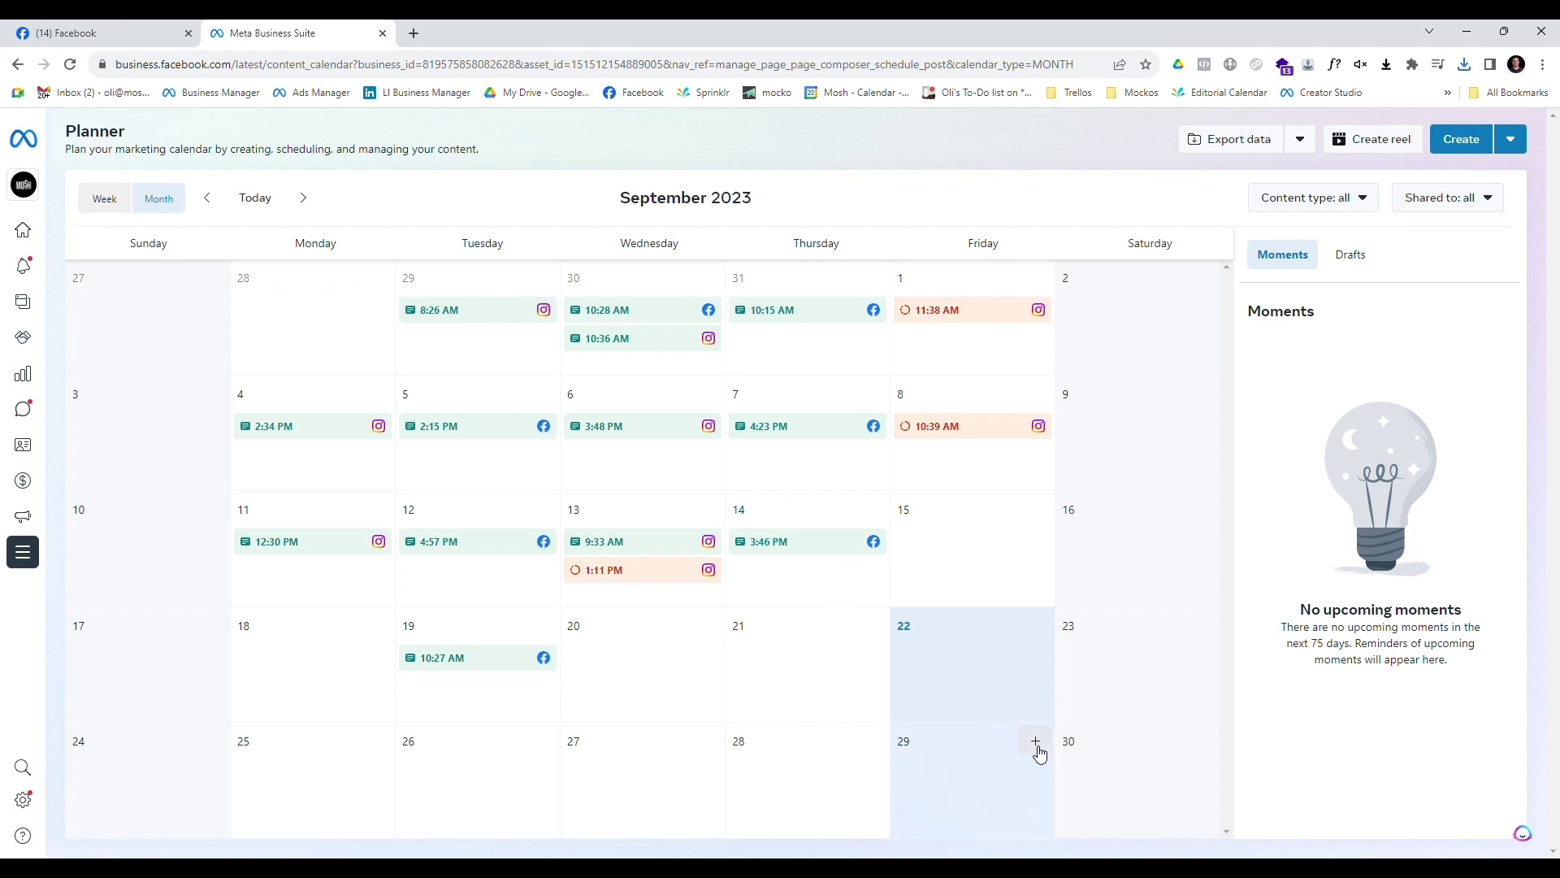
{"action": "left_click", "coordinate": [1038, 749]}
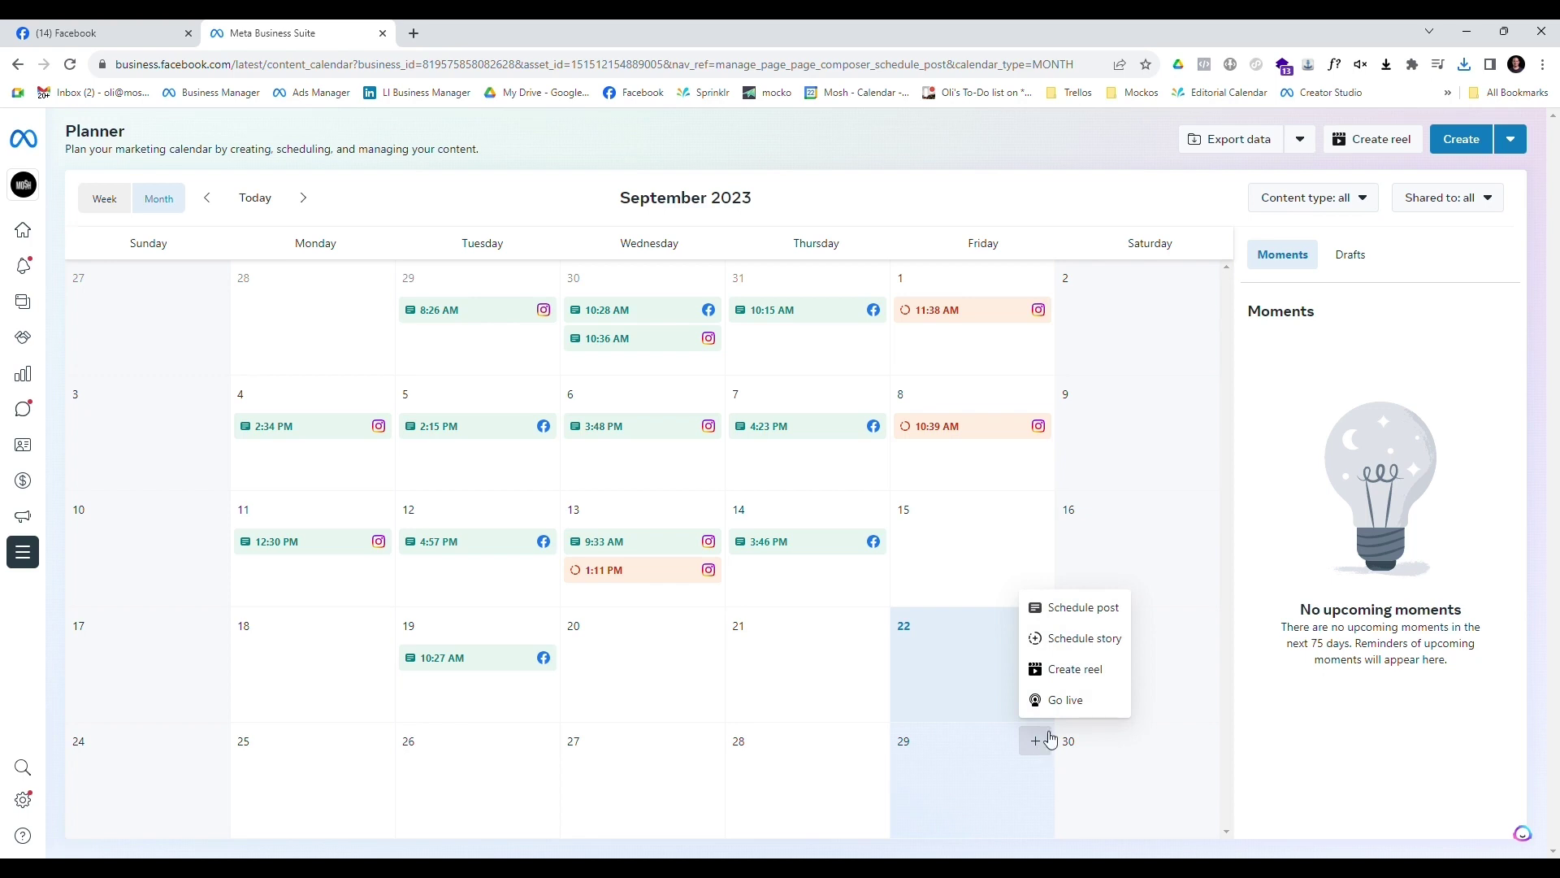
Schedule a new Facebook post for Tuesday Sep 26, 2023 at 7:00 PM.
{"action": "left_click", "coordinate": [1095, 615]}
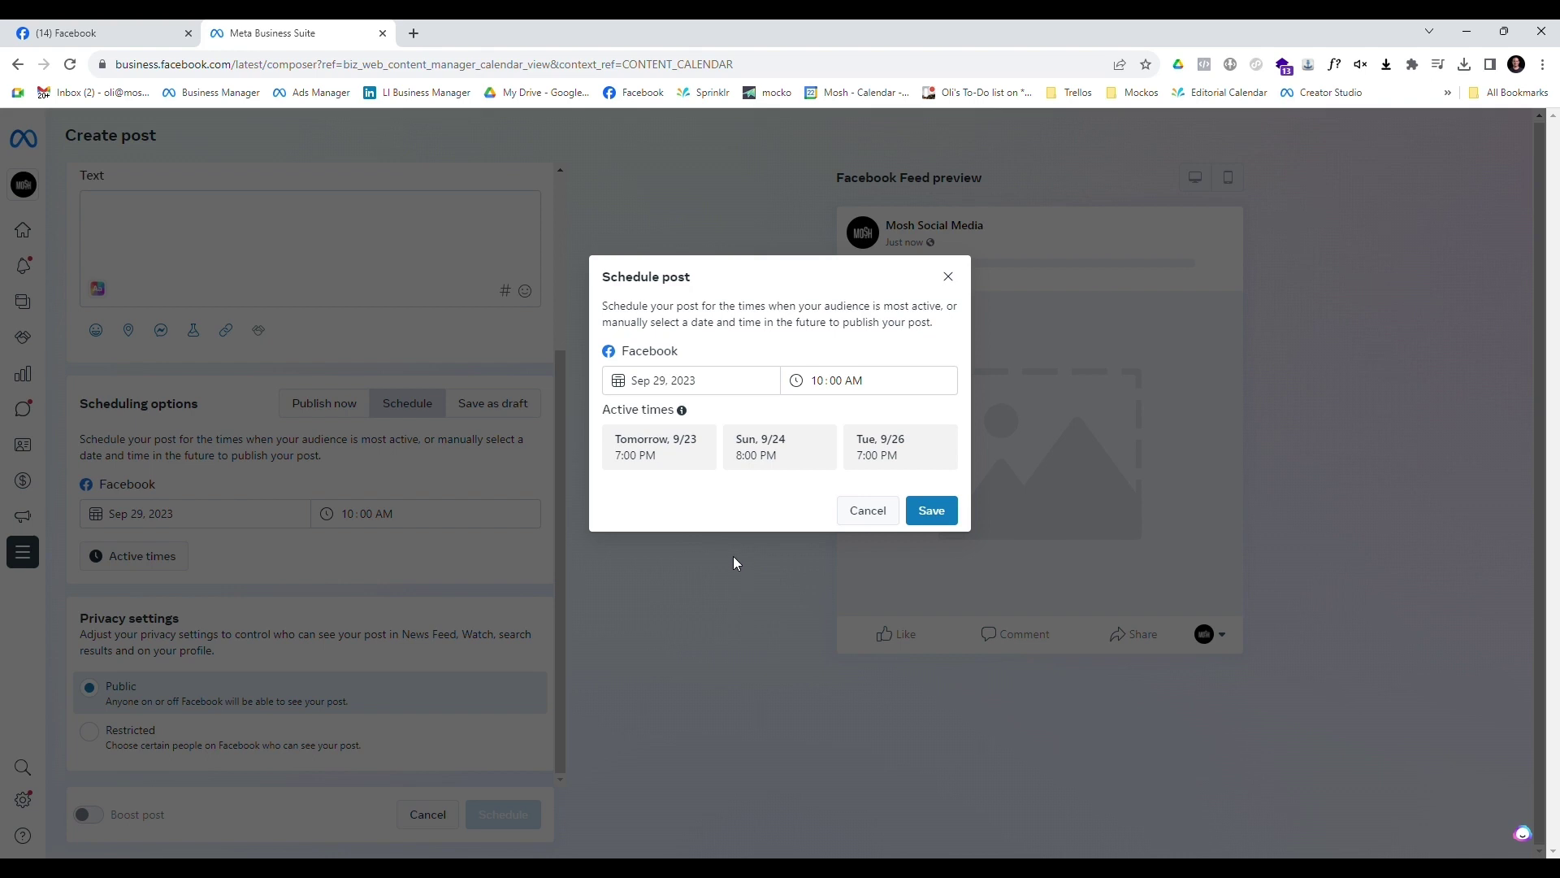
{"action": "left_click", "coordinate": [924, 457]}
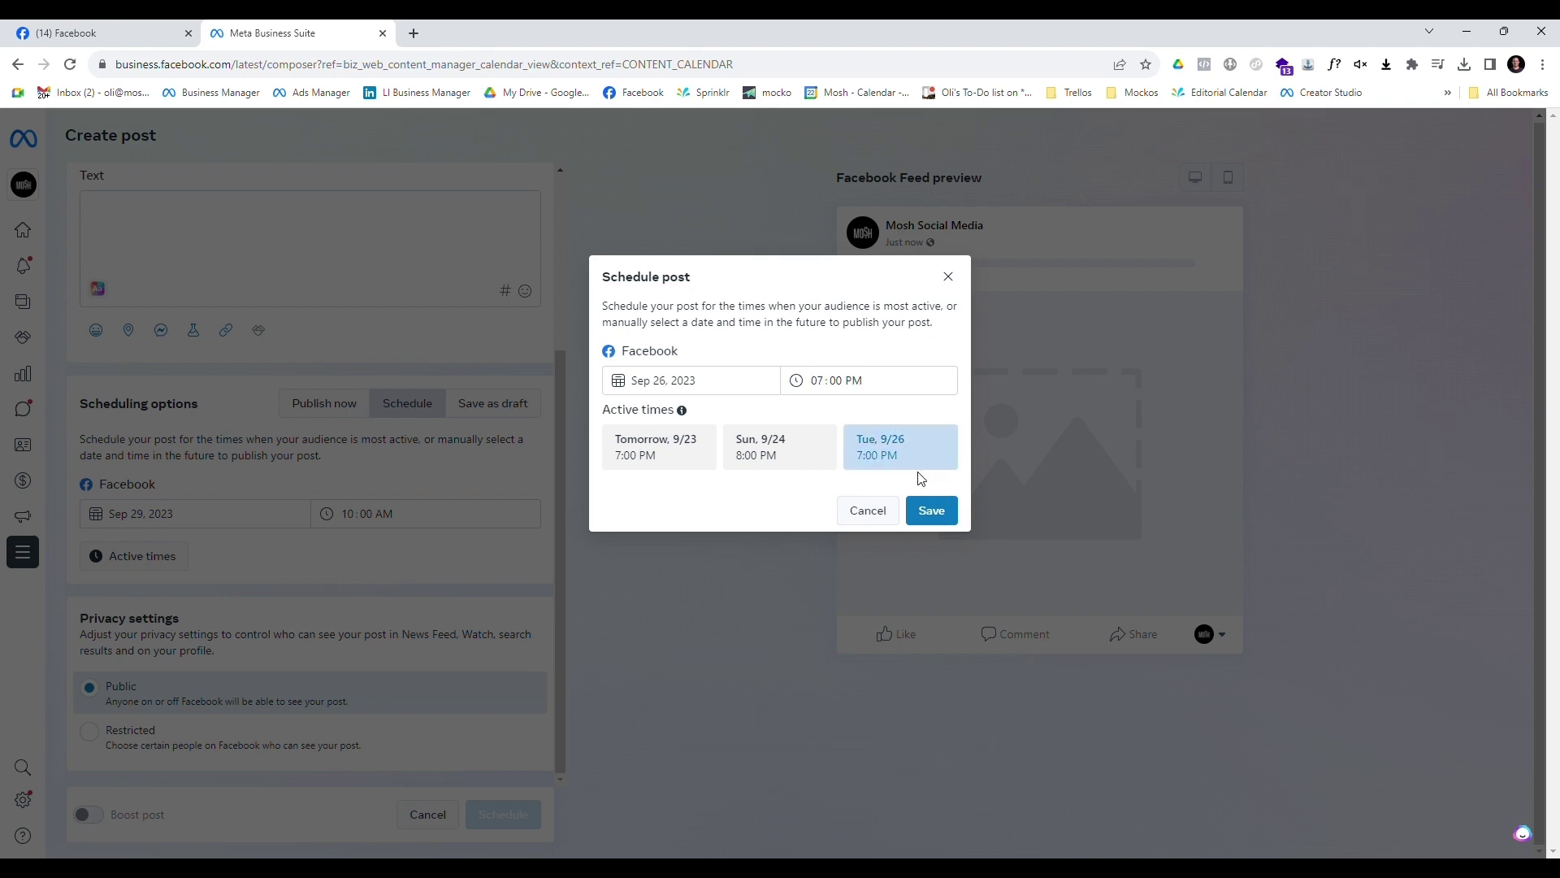
{"action": "left_click", "coordinate": [937, 511]}
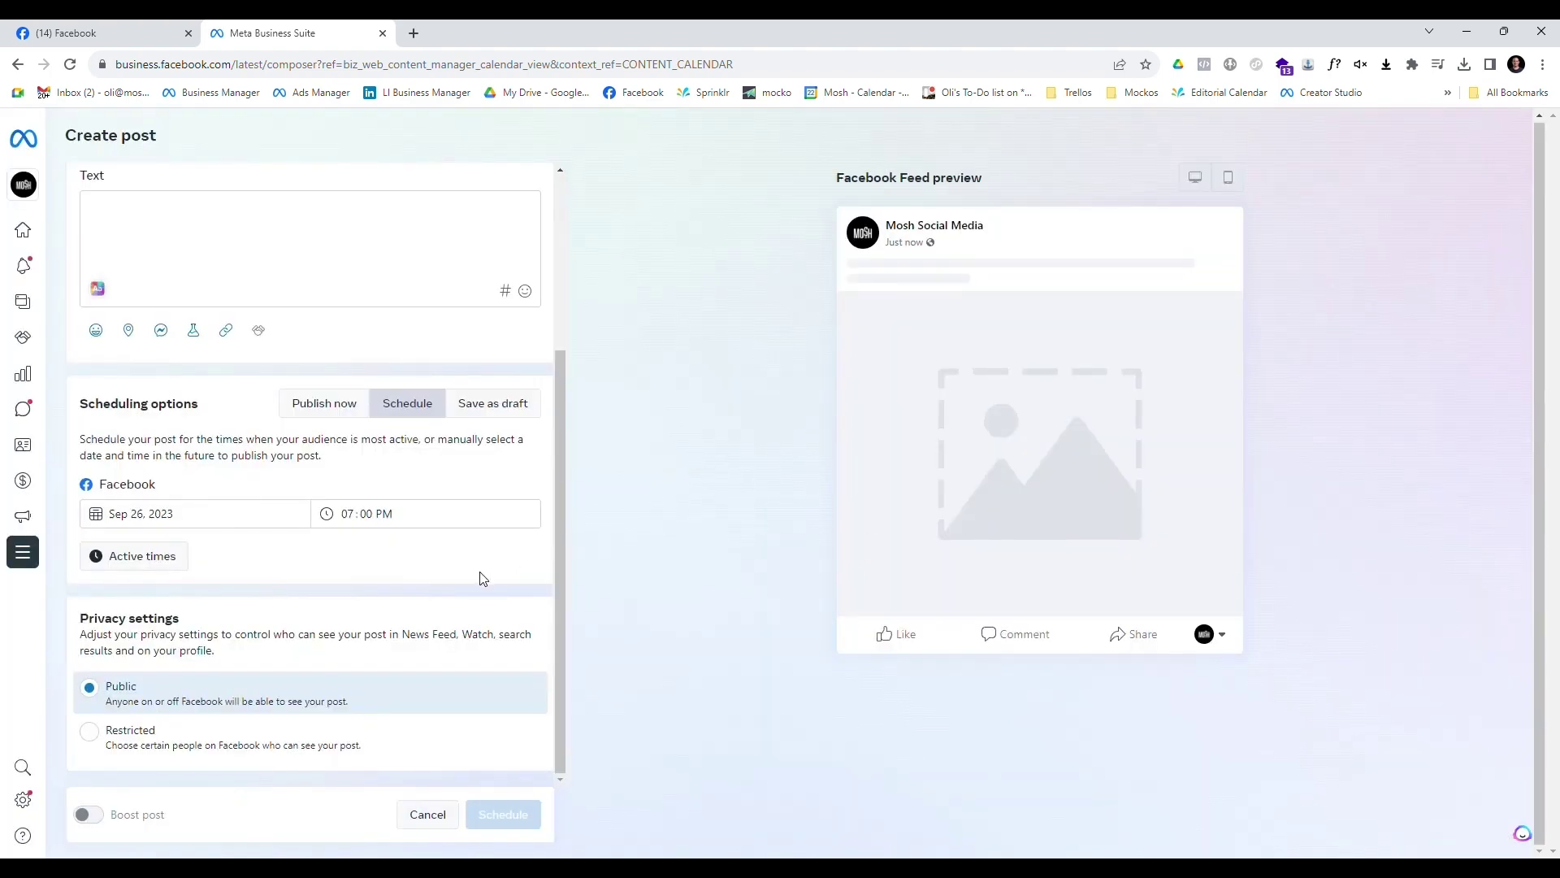
{"action": "scroll", "coordinate": [500, 600], "scroll_direction": "up", "scroll_amount": 3}
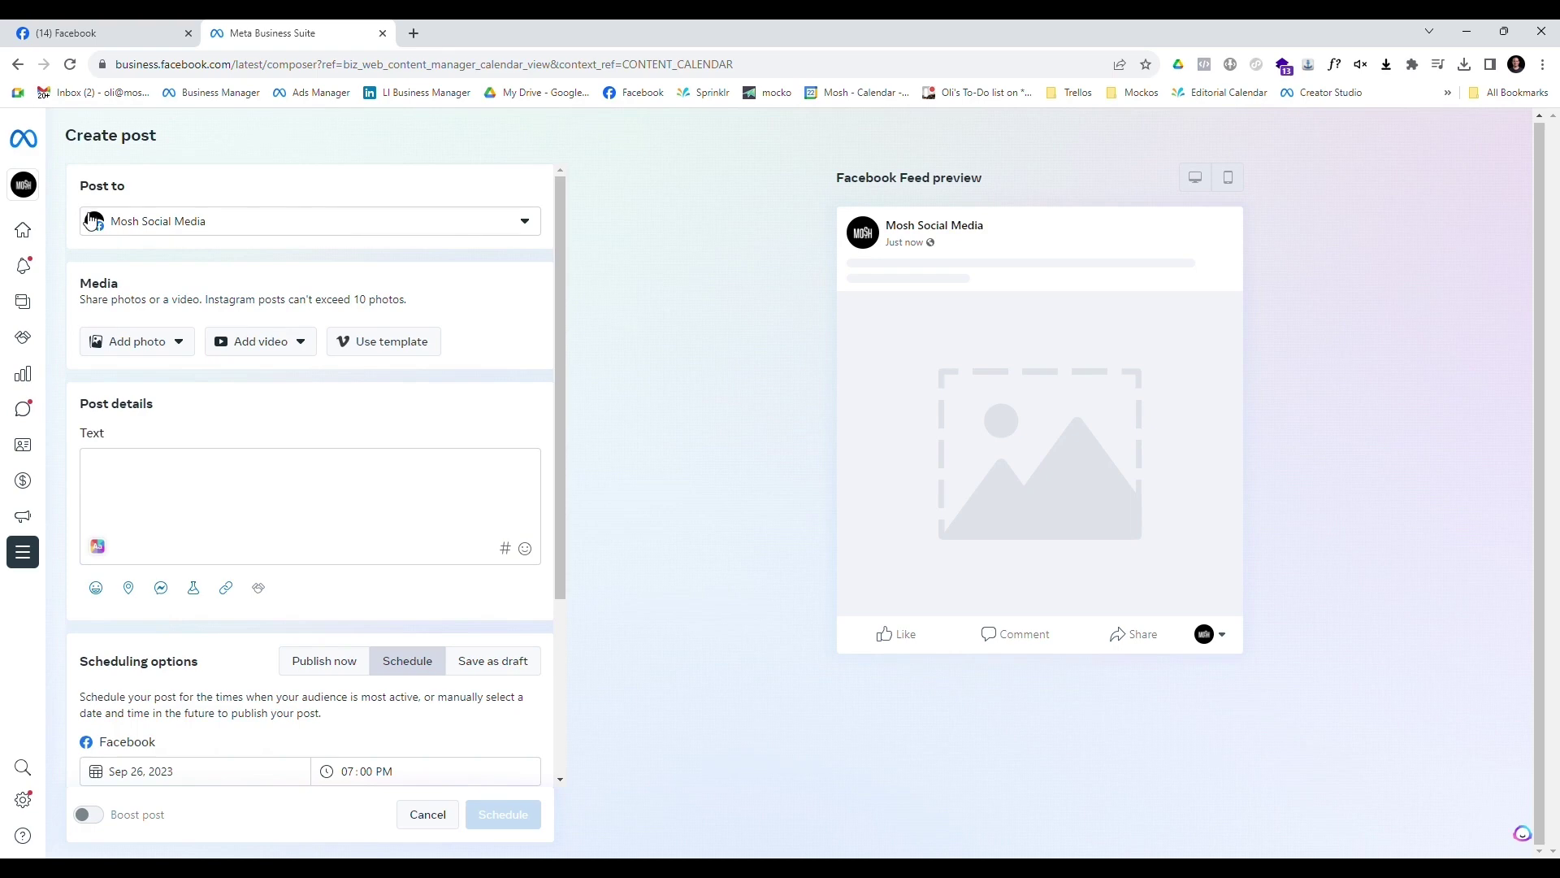
Add the moshsocialmedia Instagram account alongside Mosh Social Media as post targets.
{"action": "left_click", "coordinate": [157, 230]}
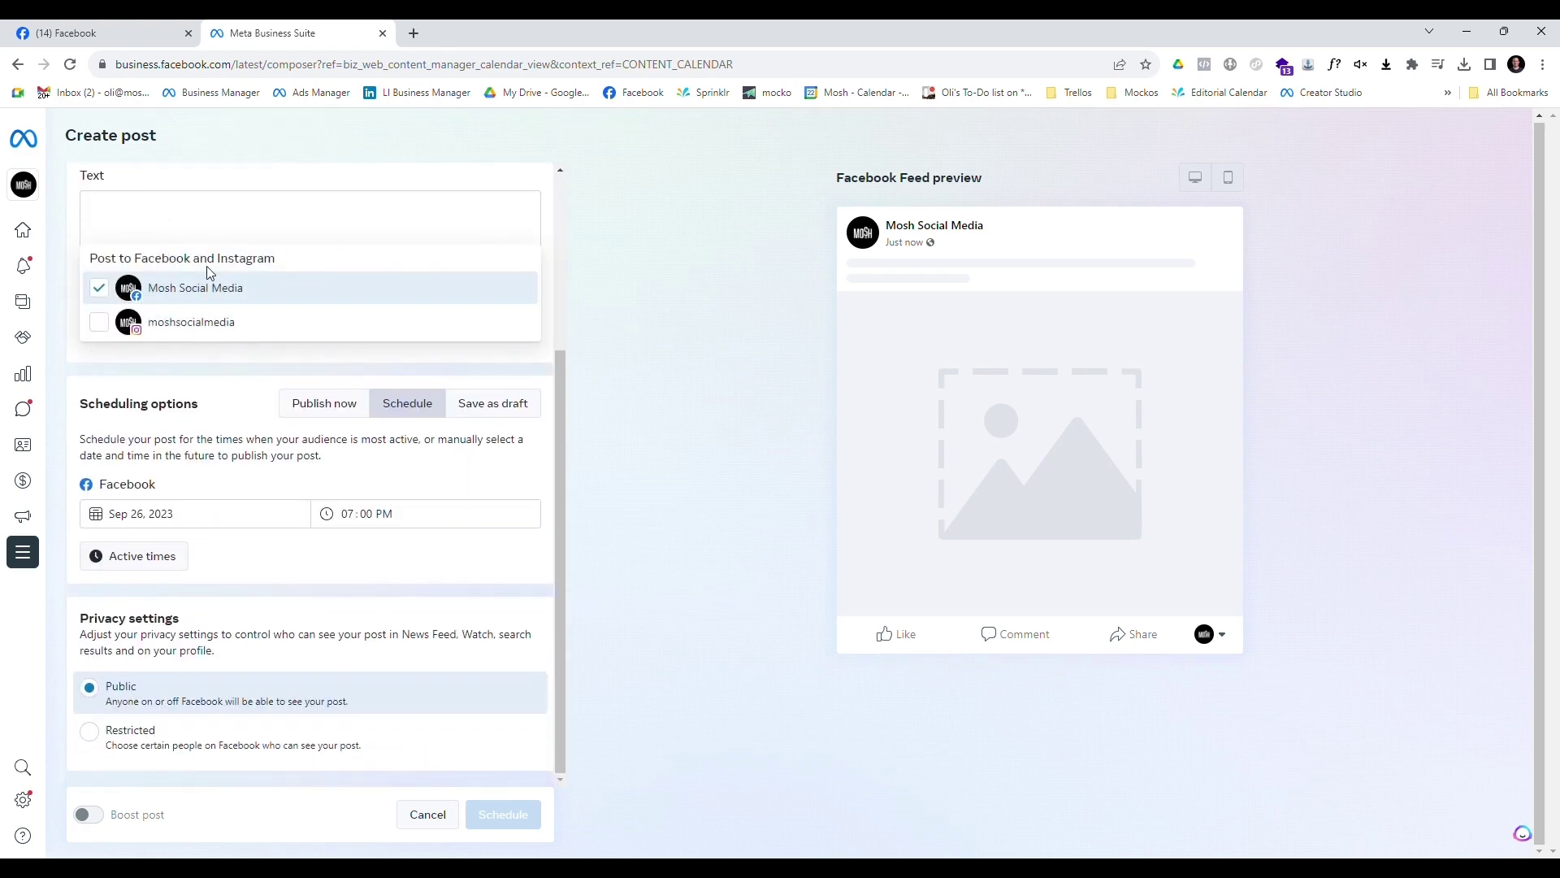
{"action": "left_click", "coordinate": [99, 326]}
{"action": "scroll", "coordinate": [138, 337], "scroll_direction": "up", "scroll_amount": 4}
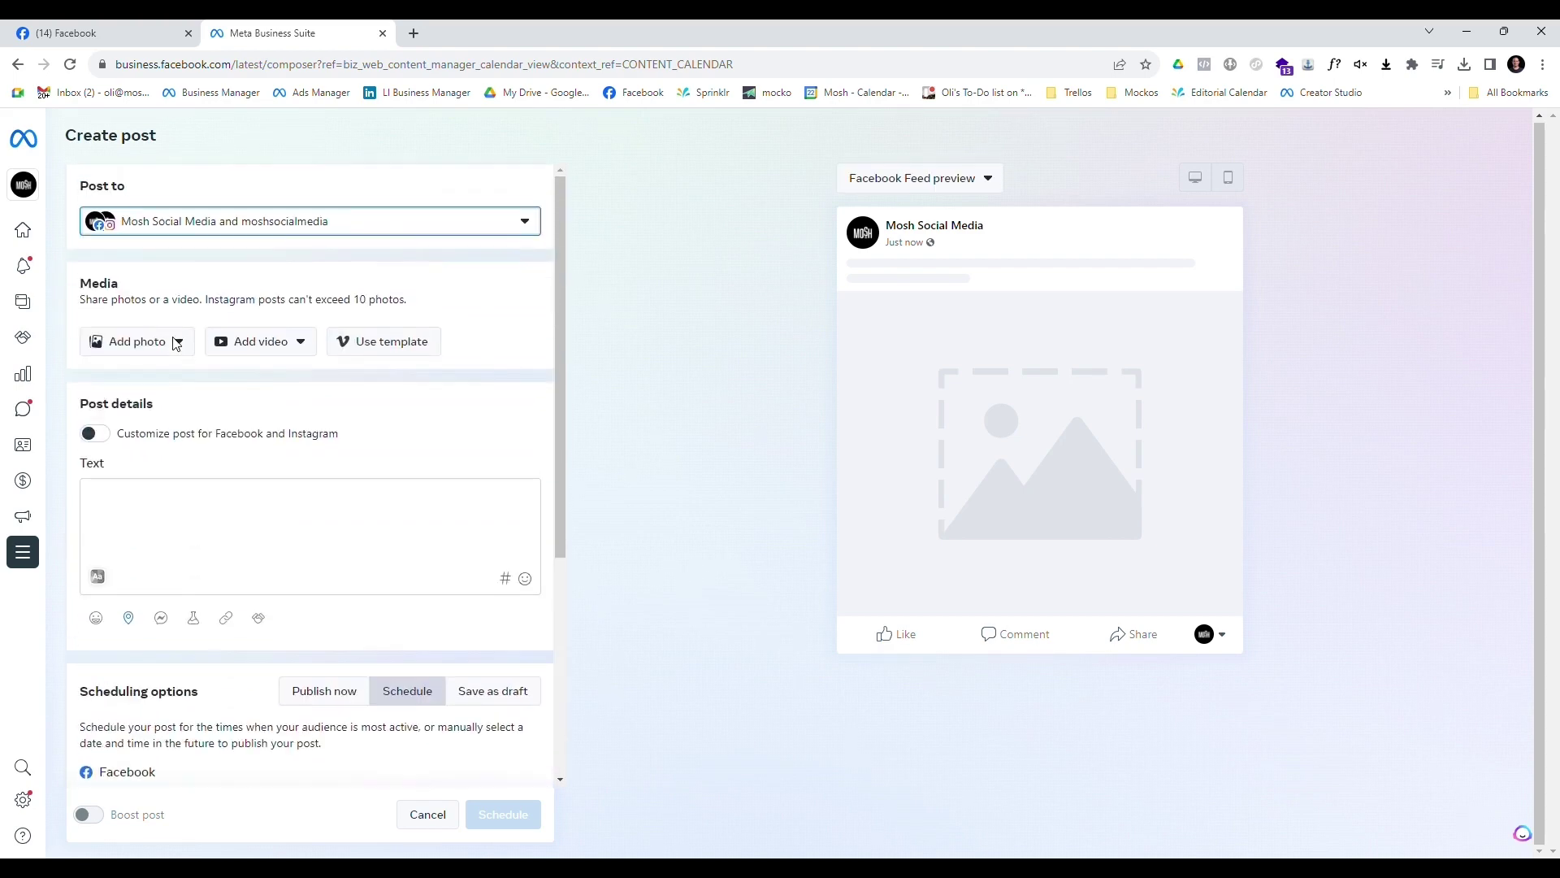
{"action": "scroll", "coordinate": [154, 350], "scroll_direction": "down", "scroll_amount": 4}
{"action": "scroll", "coordinate": [163, 365], "scroll_direction": "up", "scroll_amount": 4}
Upload a 526 x 526 photo from the desktop to the post.
{"action": "left_click", "coordinate": [157, 338]}
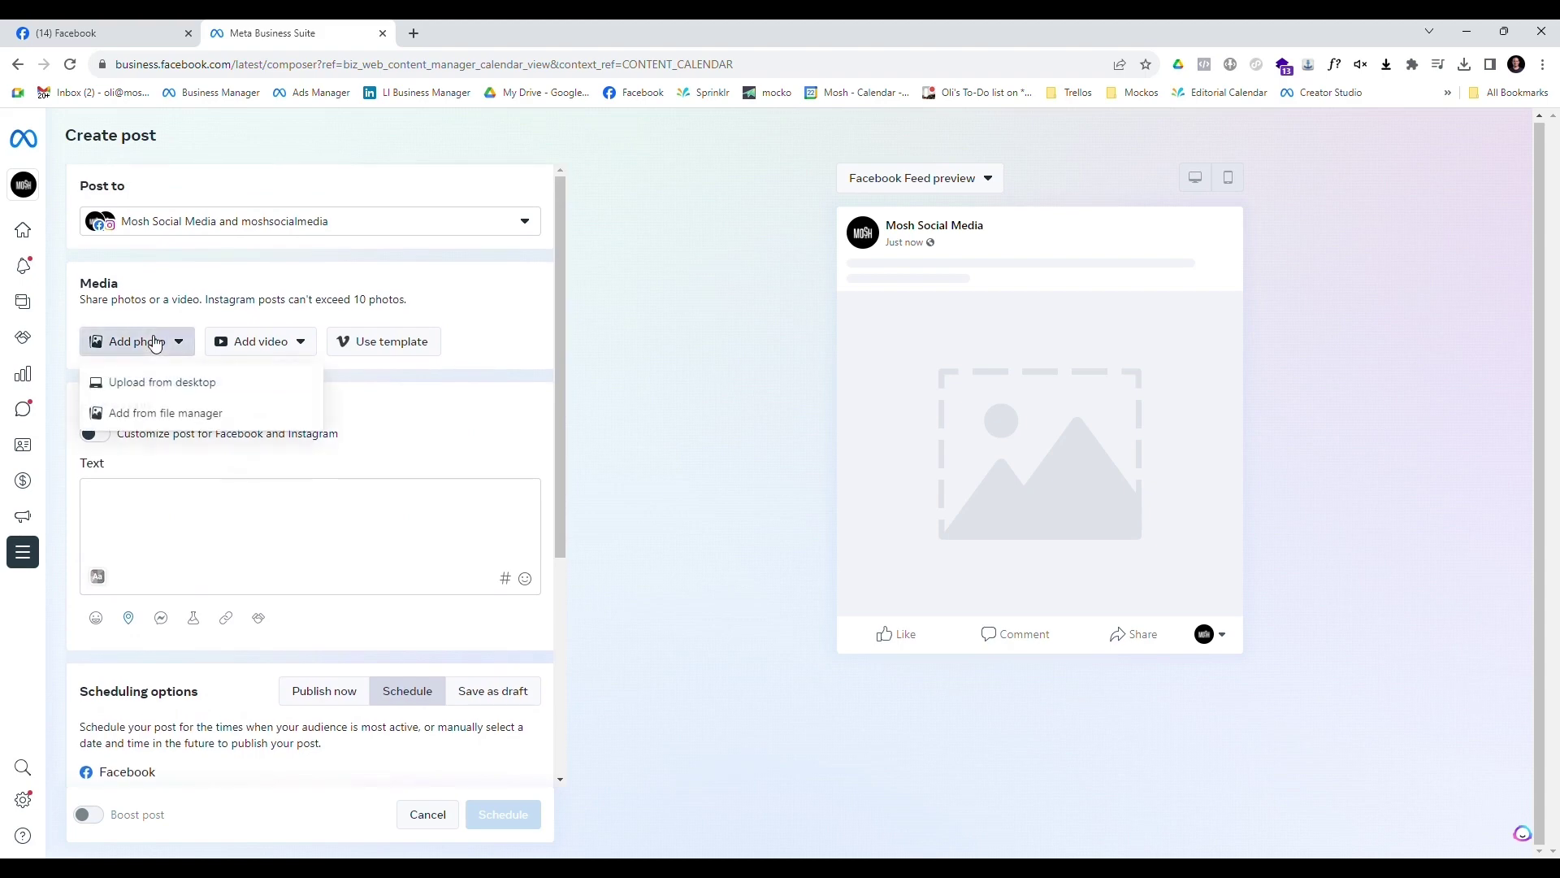
{"action": "left_click", "coordinate": [179, 383]}
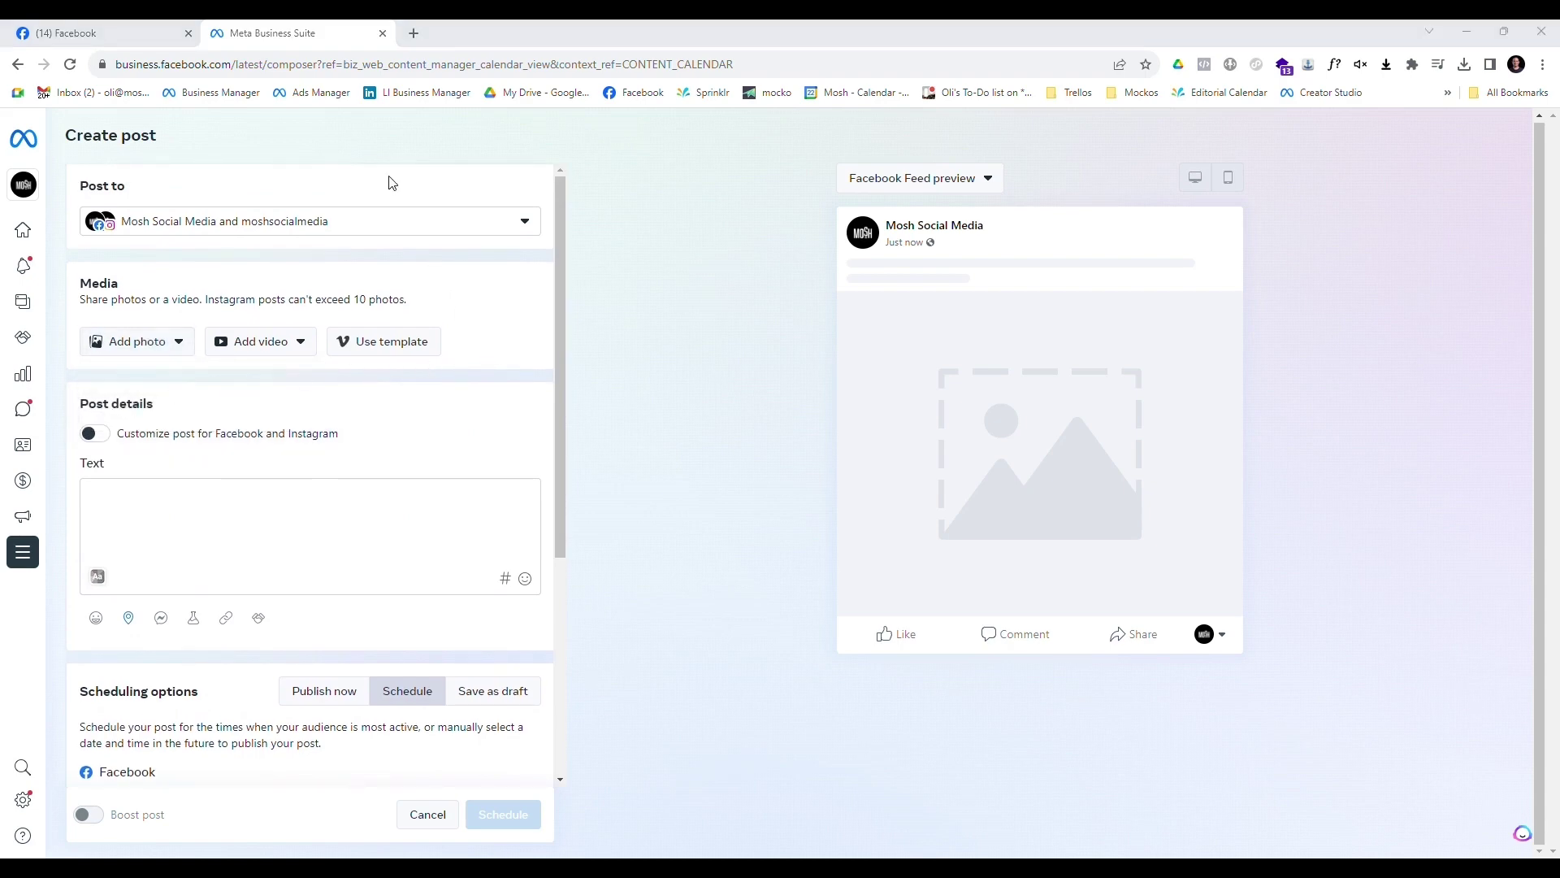
{"action": "key", "text": "Return"}
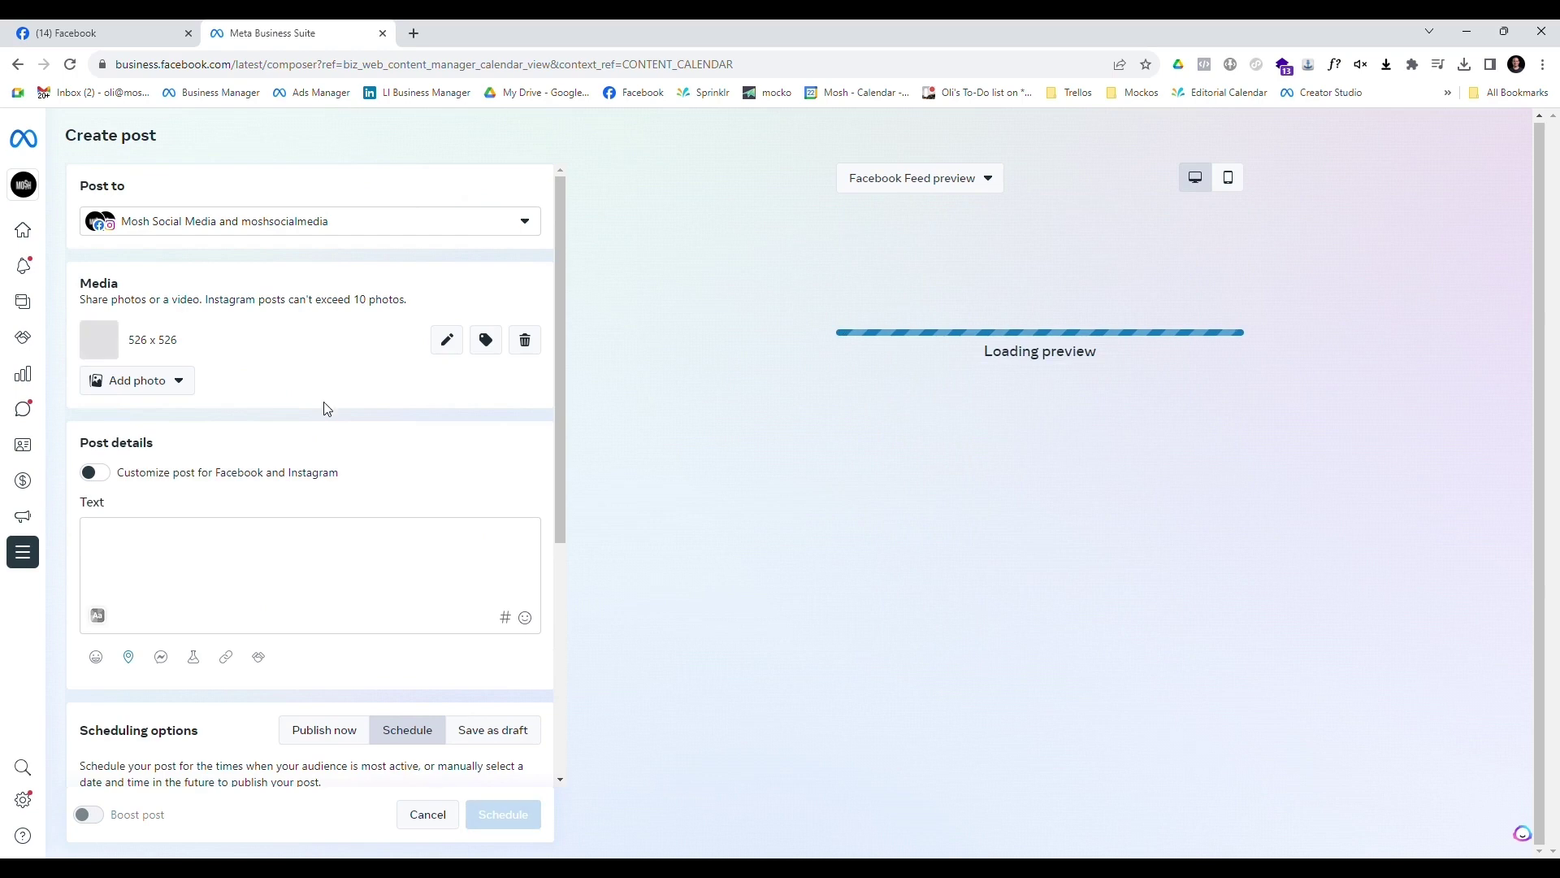
Write the caption 'Same text' and enable separate Facebook and Instagram captions.
{"action": "left_click", "coordinate": [252, 538]}
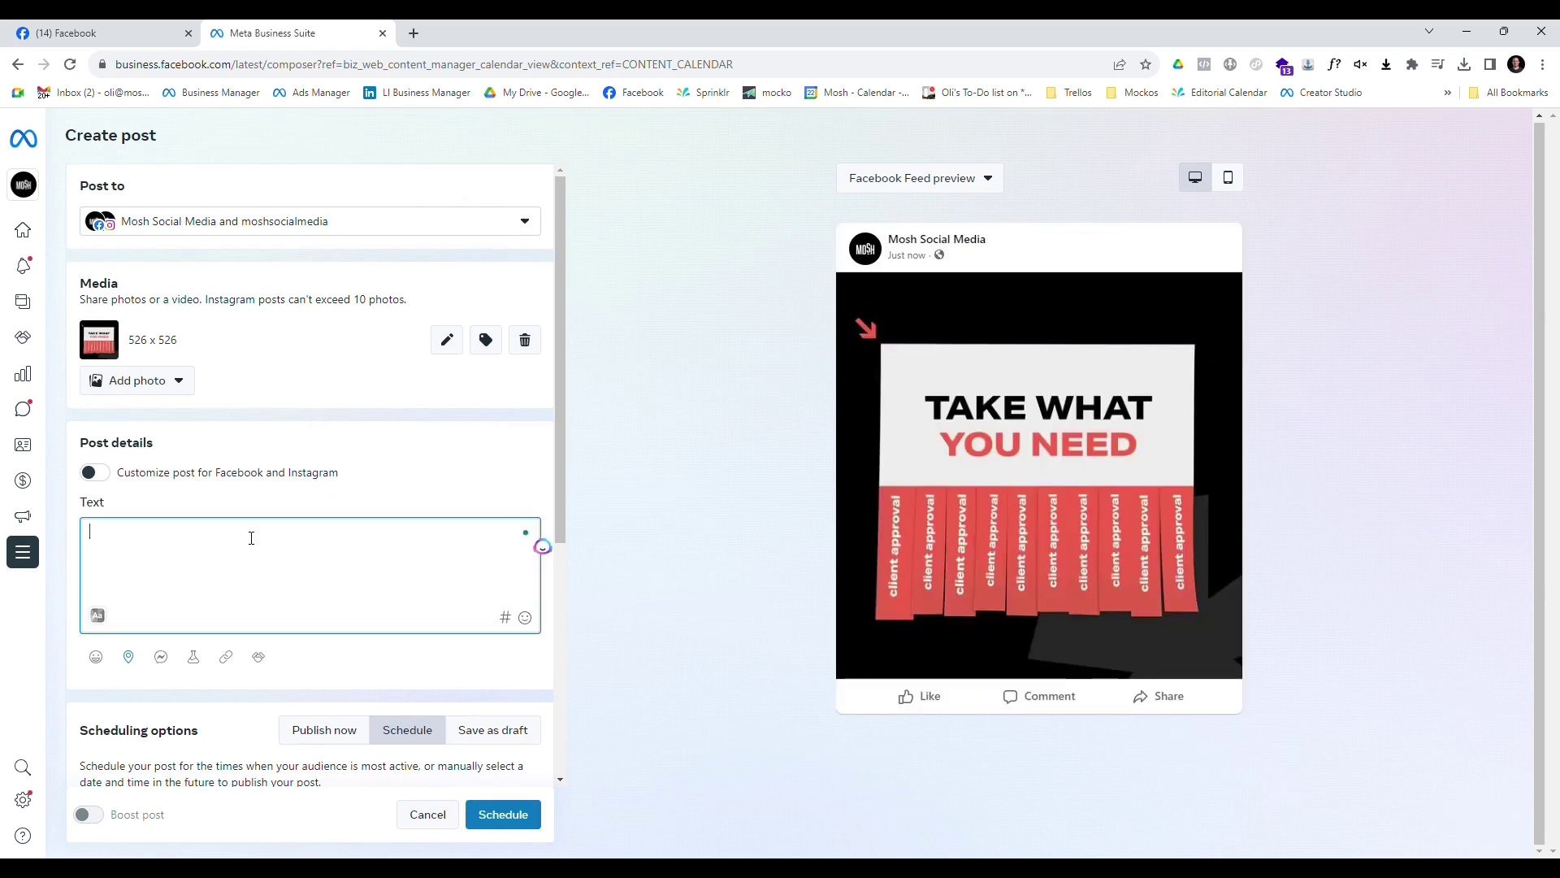
{"action": "type", "text": "Same text"}
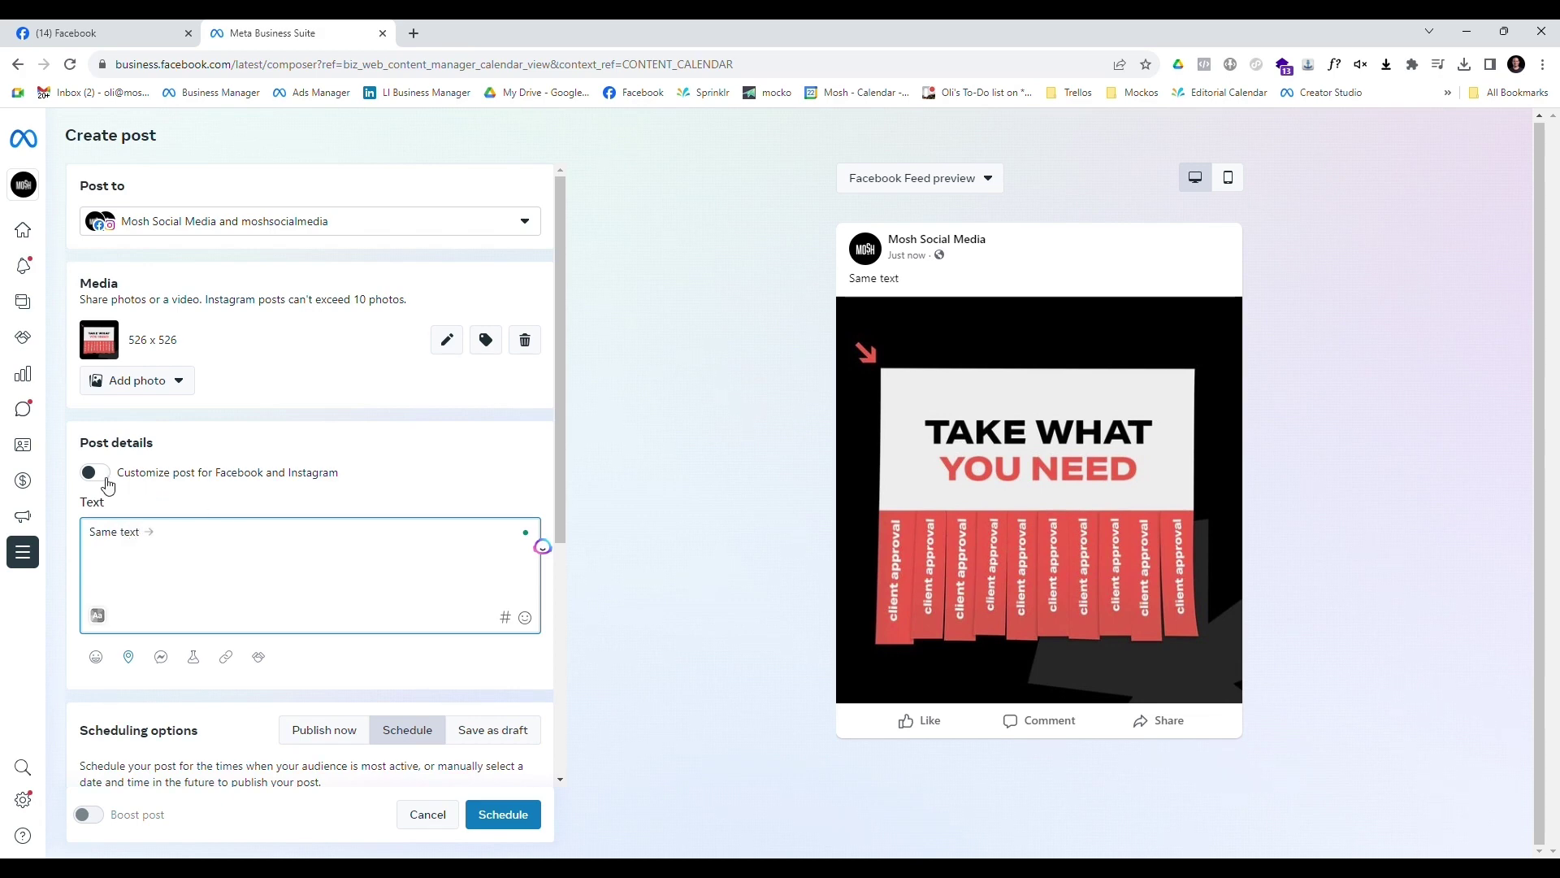
{"action": "left_click", "coordinate": [98, 474]}
Change the Instagram caption to 'Same text for Instagram'.
{"action": "left_click", "coordinate": [234, 512]}
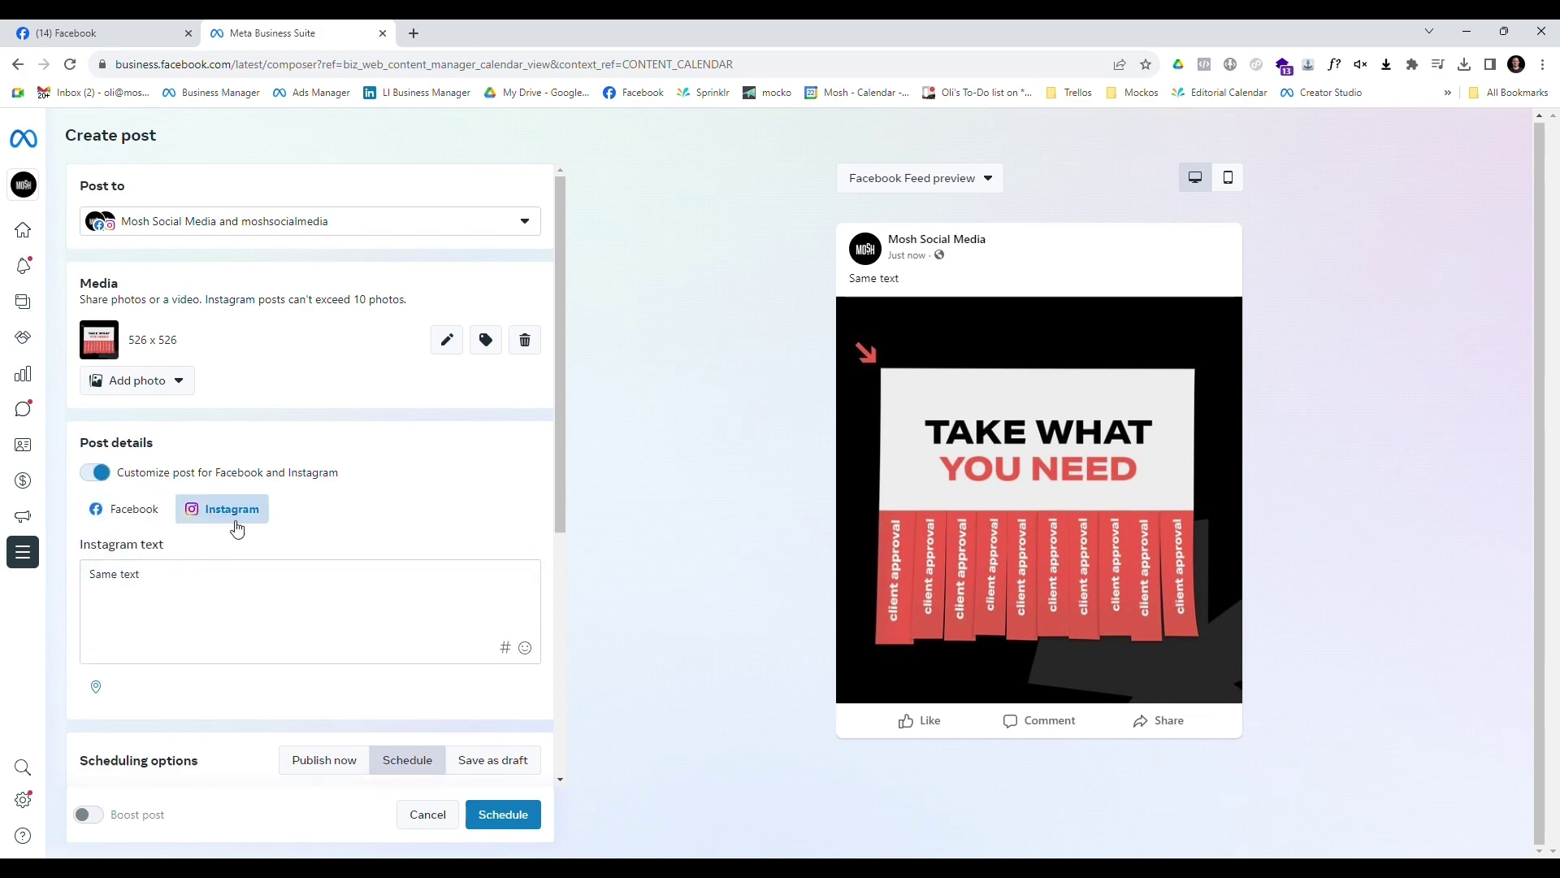
{"action": "left_click", "coordinate": [209, 582]}
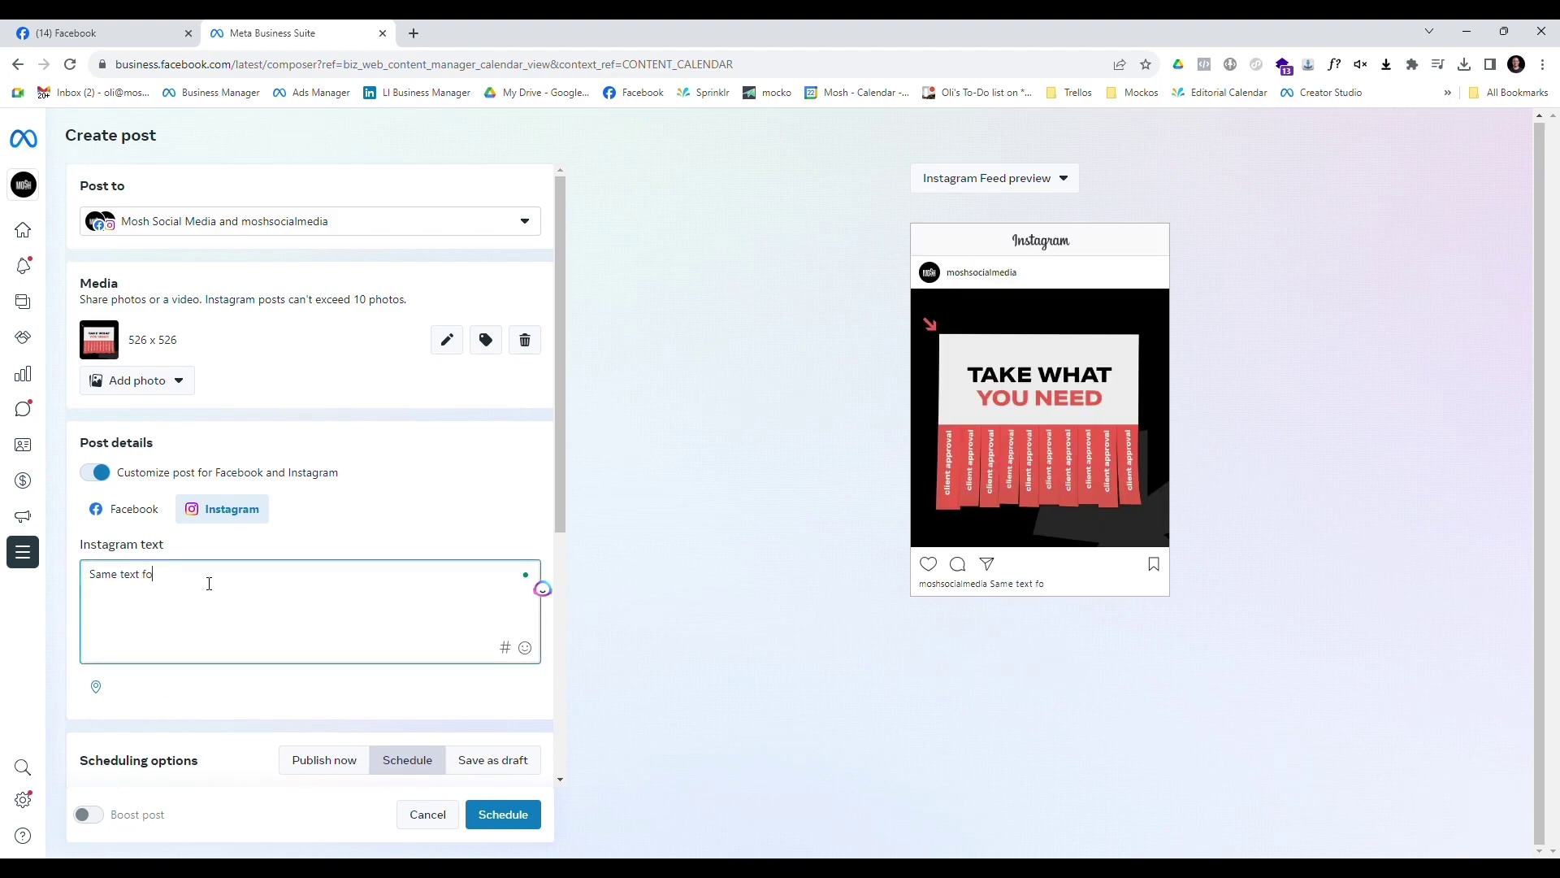
{"action": "type", "text": "Insta"}
{"action": "scroll", "coordinate": [341, 490], "scroll_direction": "down", "scroll_amount": 5}
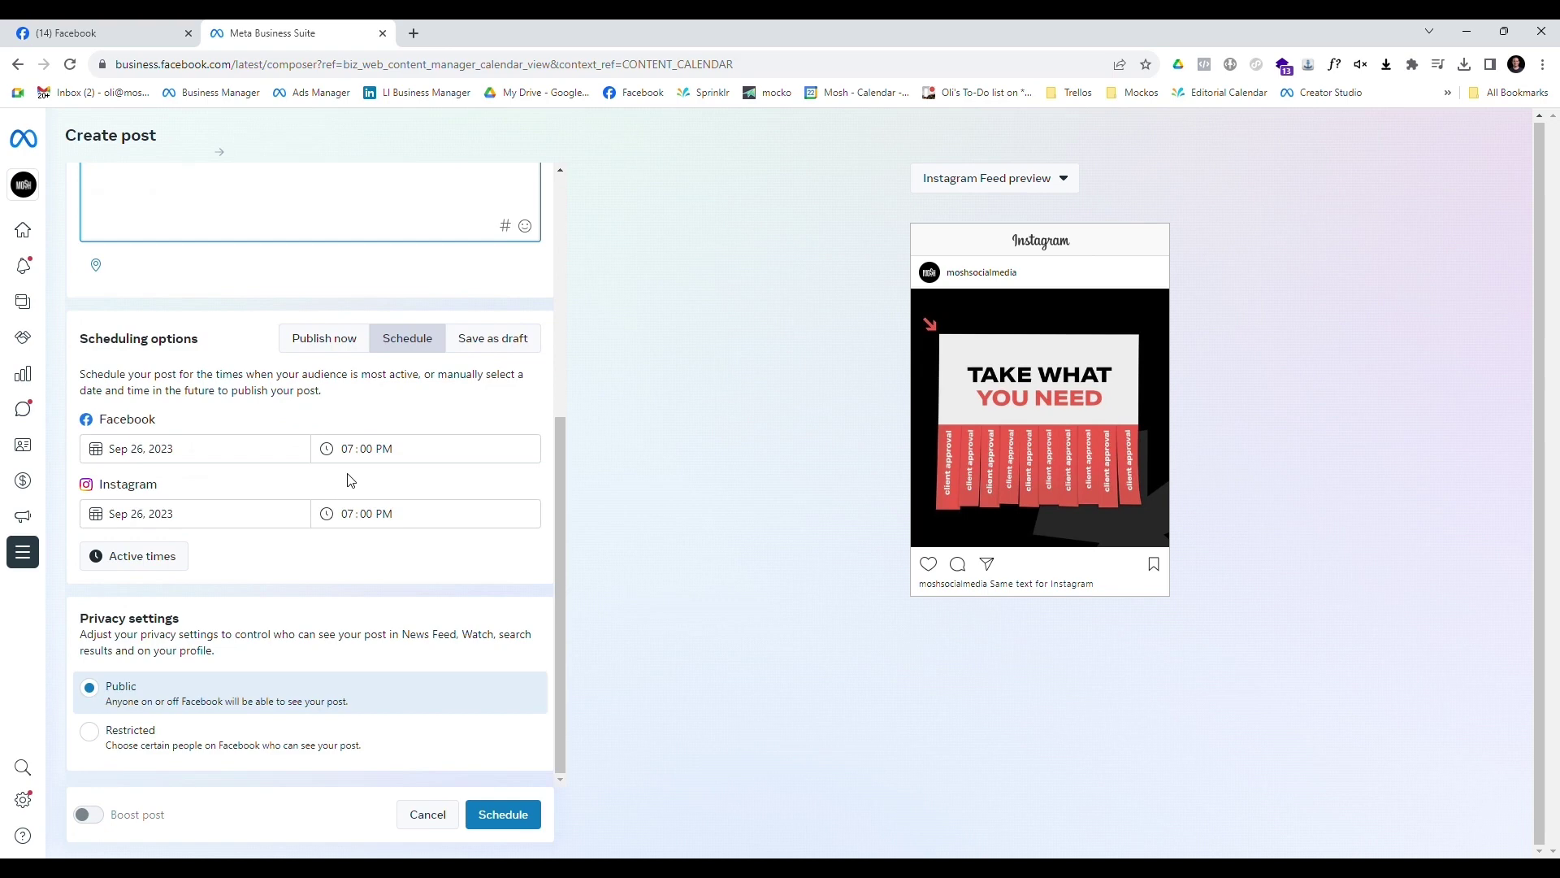
{"action": "scroll", "coordinate": [348, 481], "scroll_direction": "up", "scroll_amount": 3}
{"action": "scroll", "coordinate": [348, 481], "scroll_direction": "down", "scroll_amount": 1}
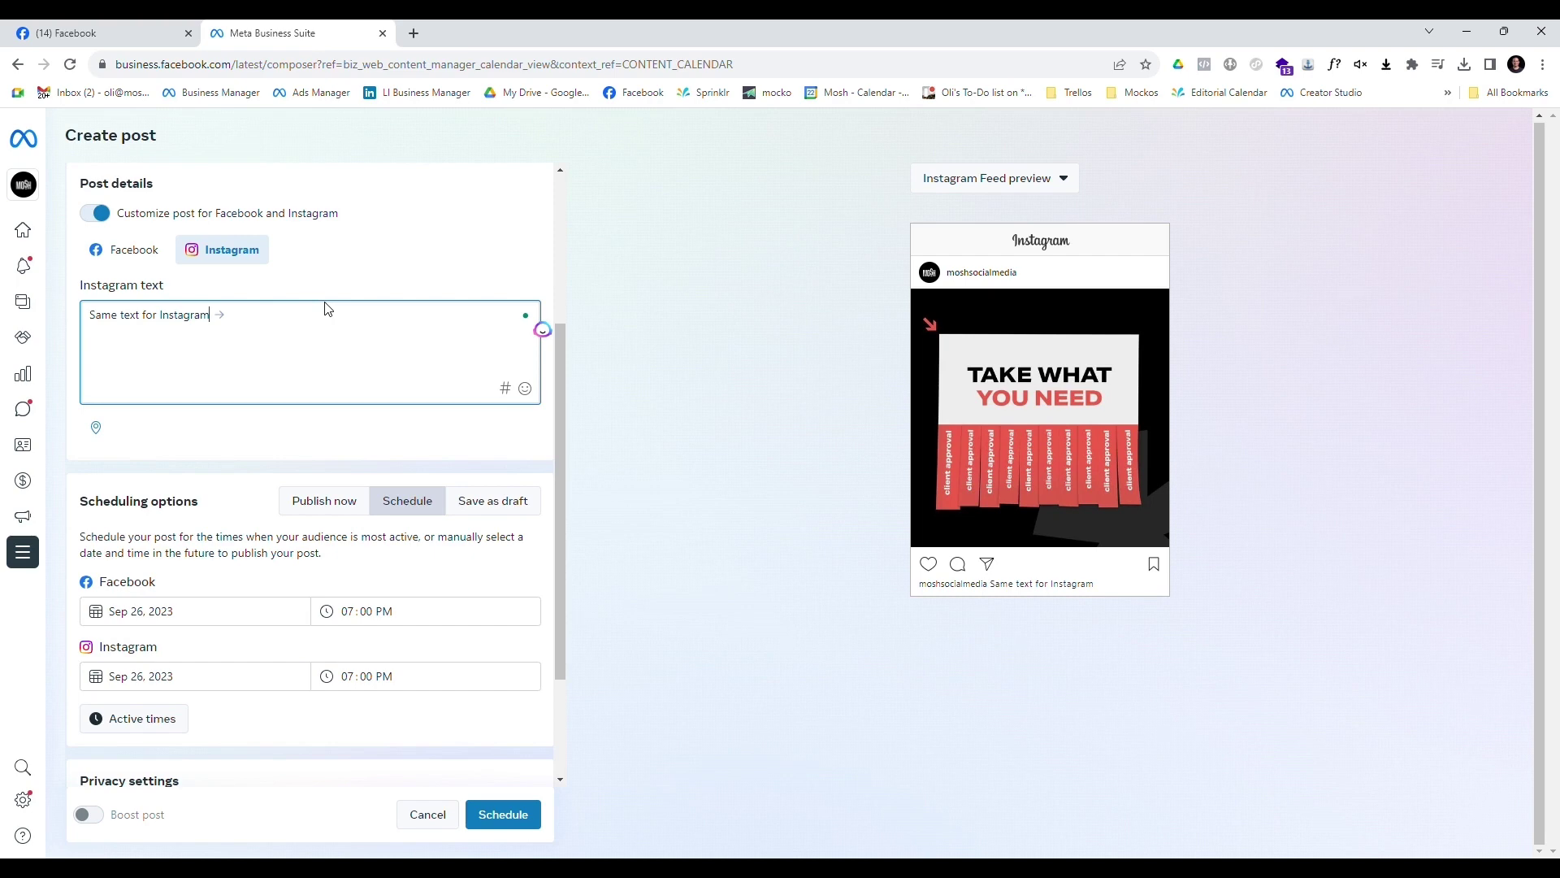
Schedule the post so it lands on Tue 26 at 7:00 PM in the Planner.
{"action": "scroll", "coordinate": [226, 465], "scroll_direction": "down", "scroll_amount": 3}
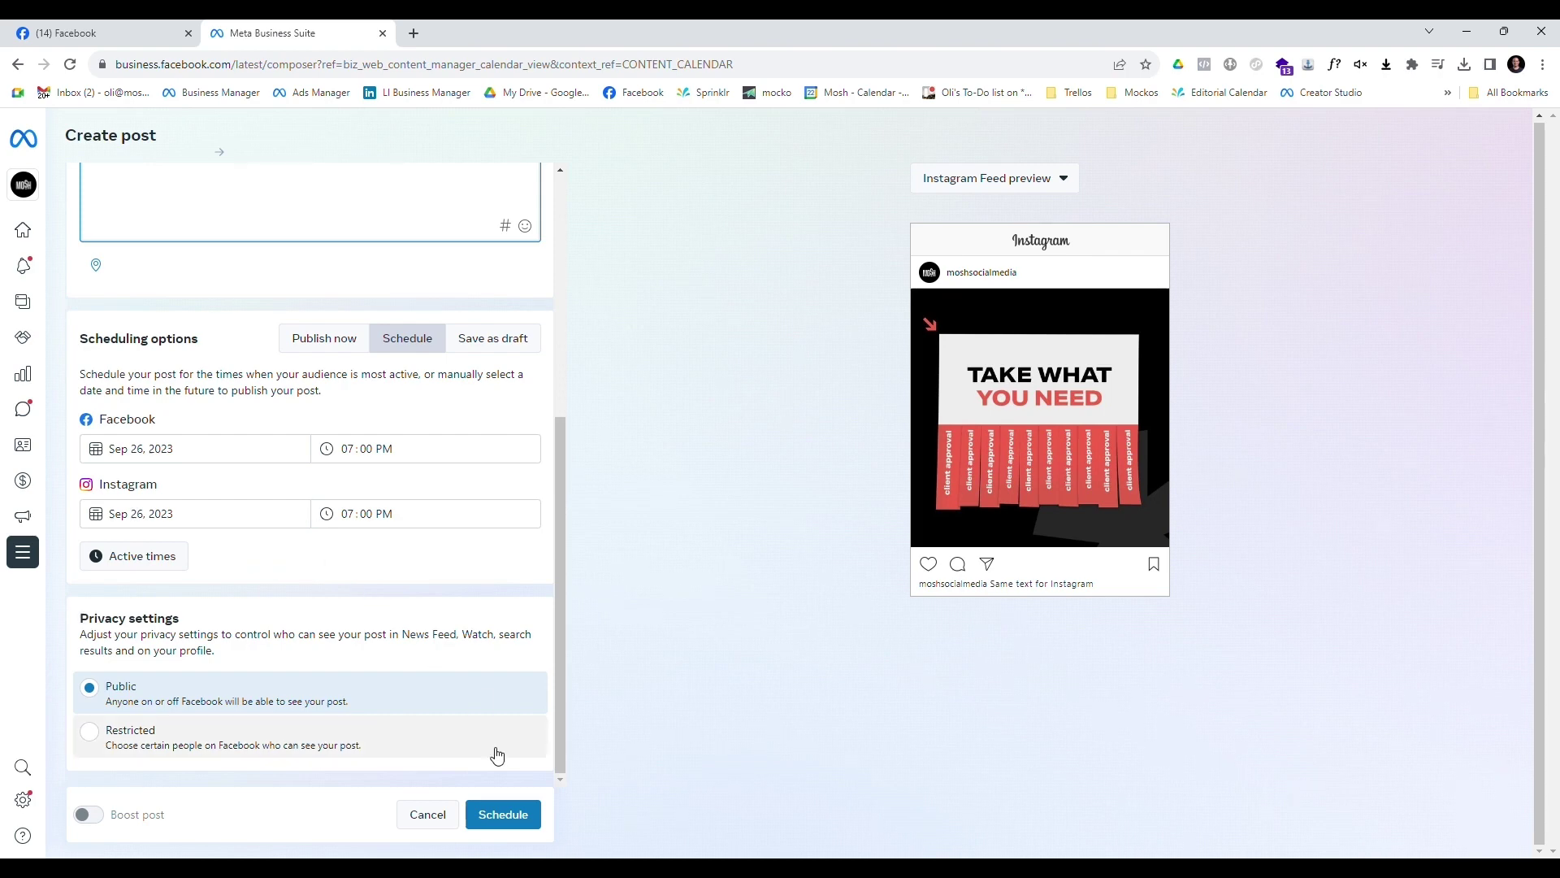
{"action": "left_click", "coordinate": [524, 817]}
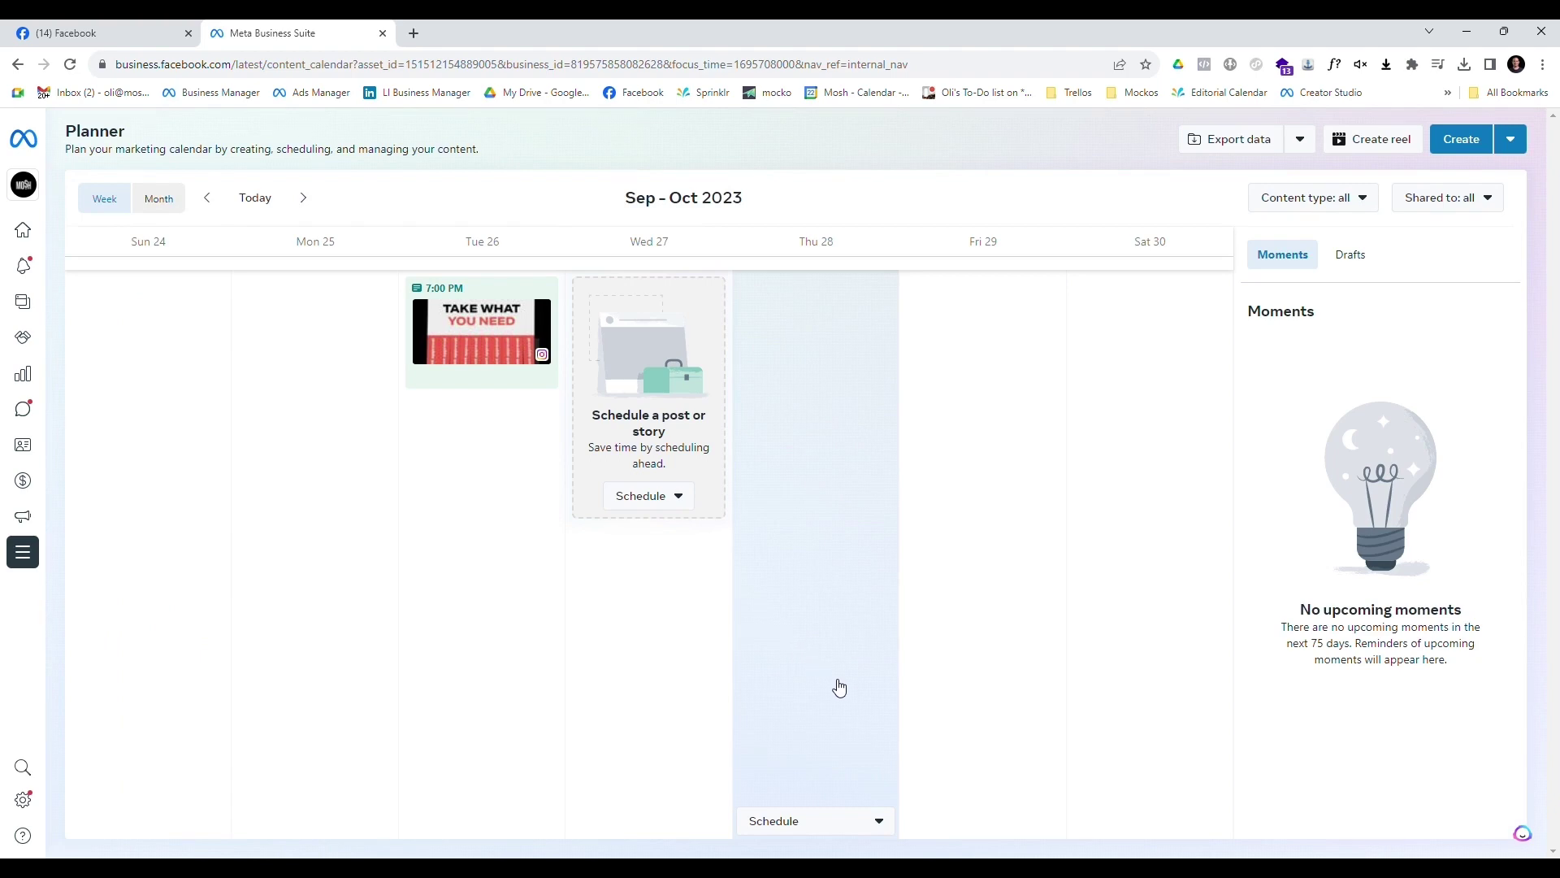
Show September 2023 as a month and preview the 7:00 PM post on the 26th.
{"action": "left_click", "coordinate": [166, 197]}
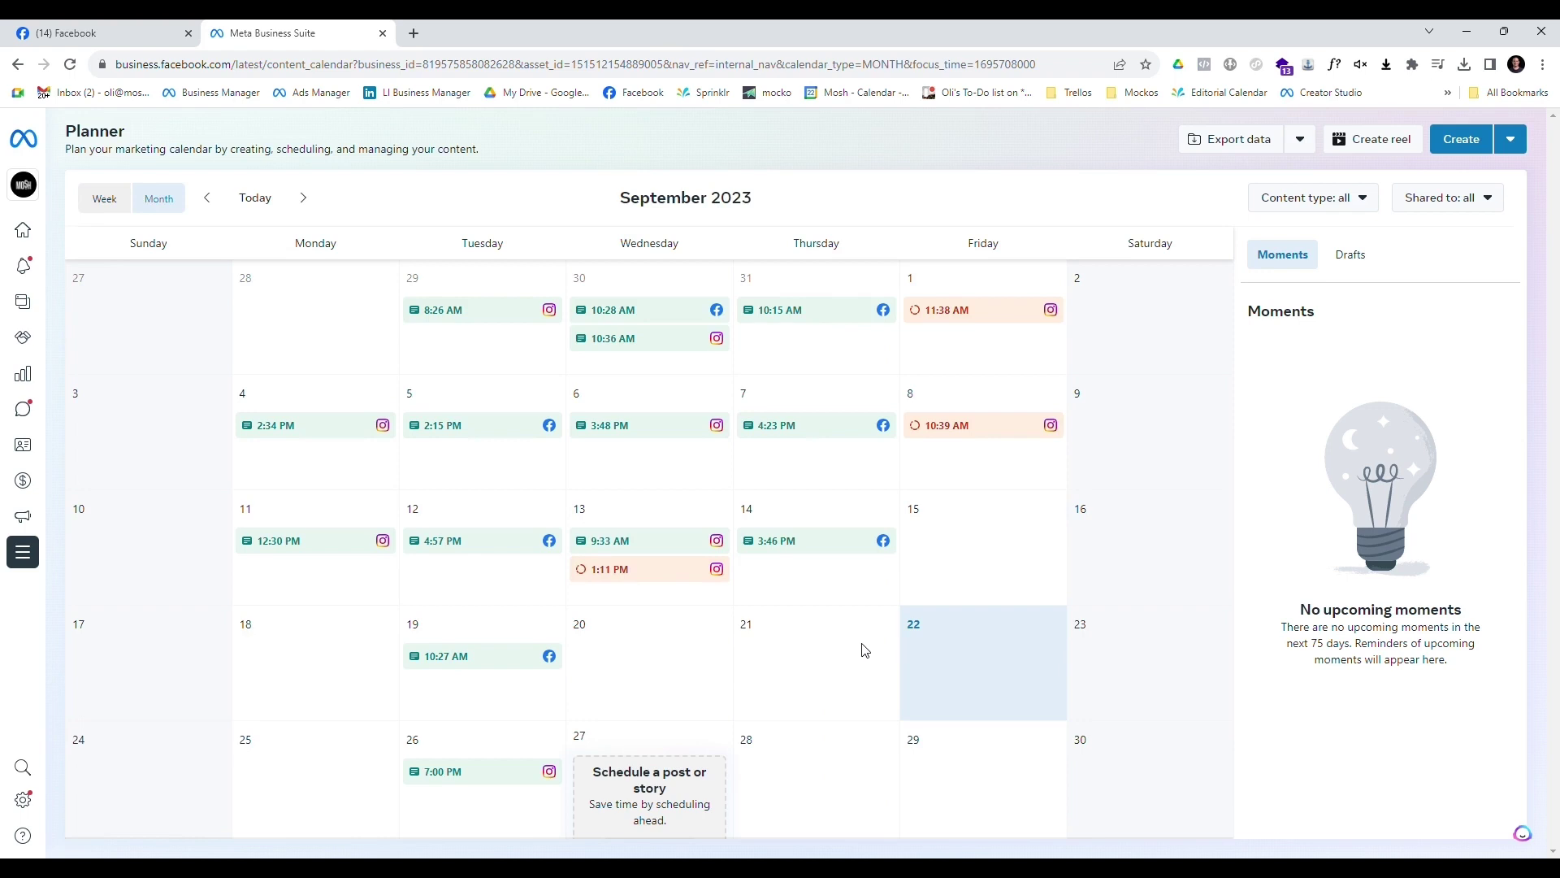
{"action": "scroll", "coordinate": [865, 651], "scroll_direction": "down", "scroll_amount": 1}
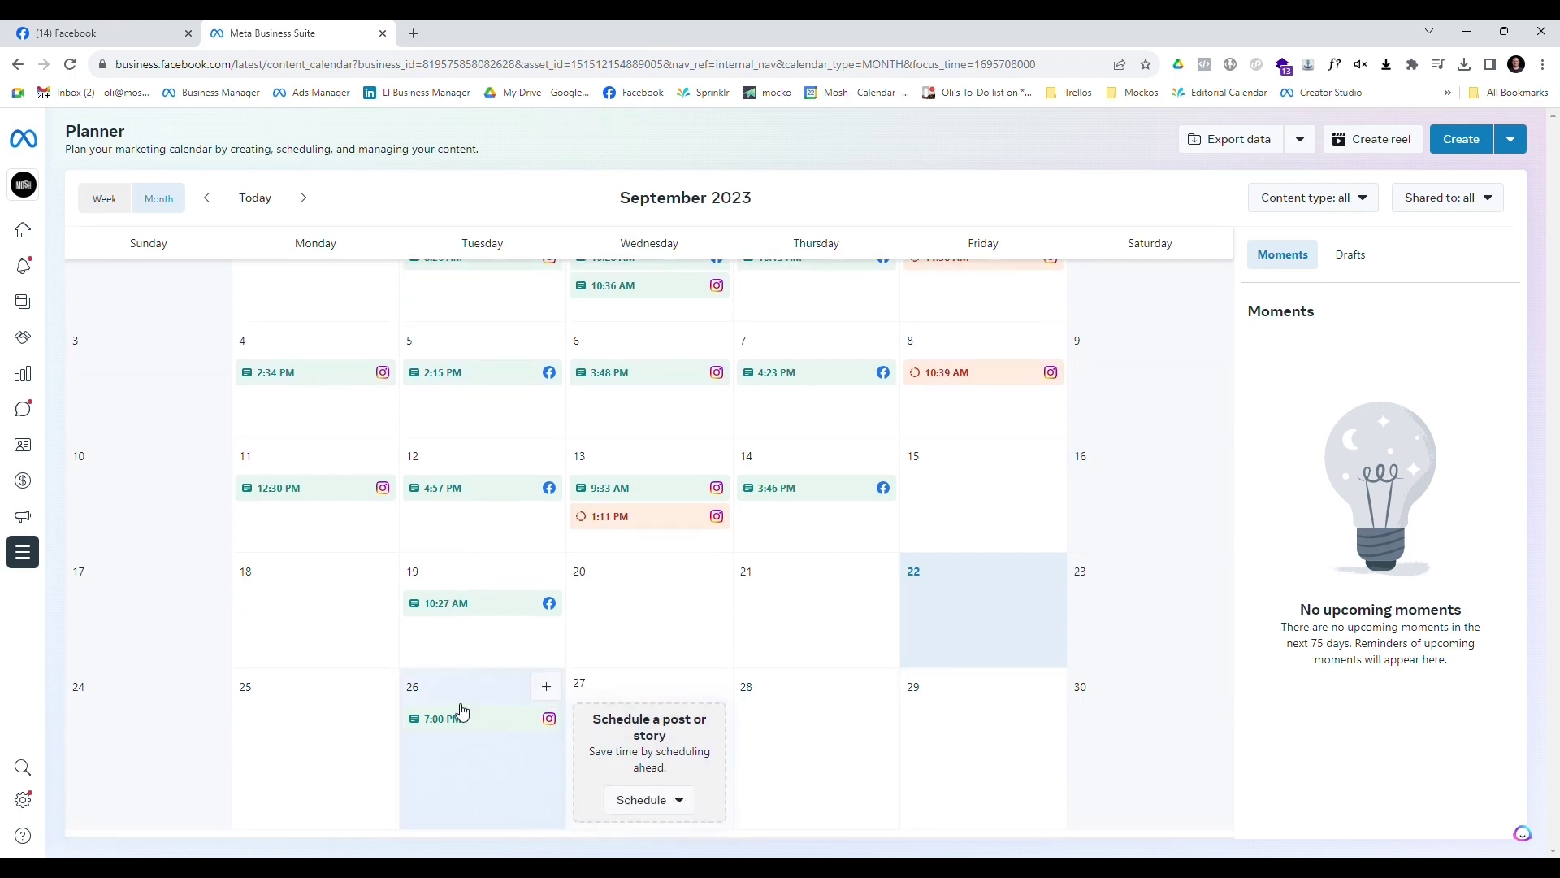
{"action": "mouse_move", "coordinate": [485, 728]}
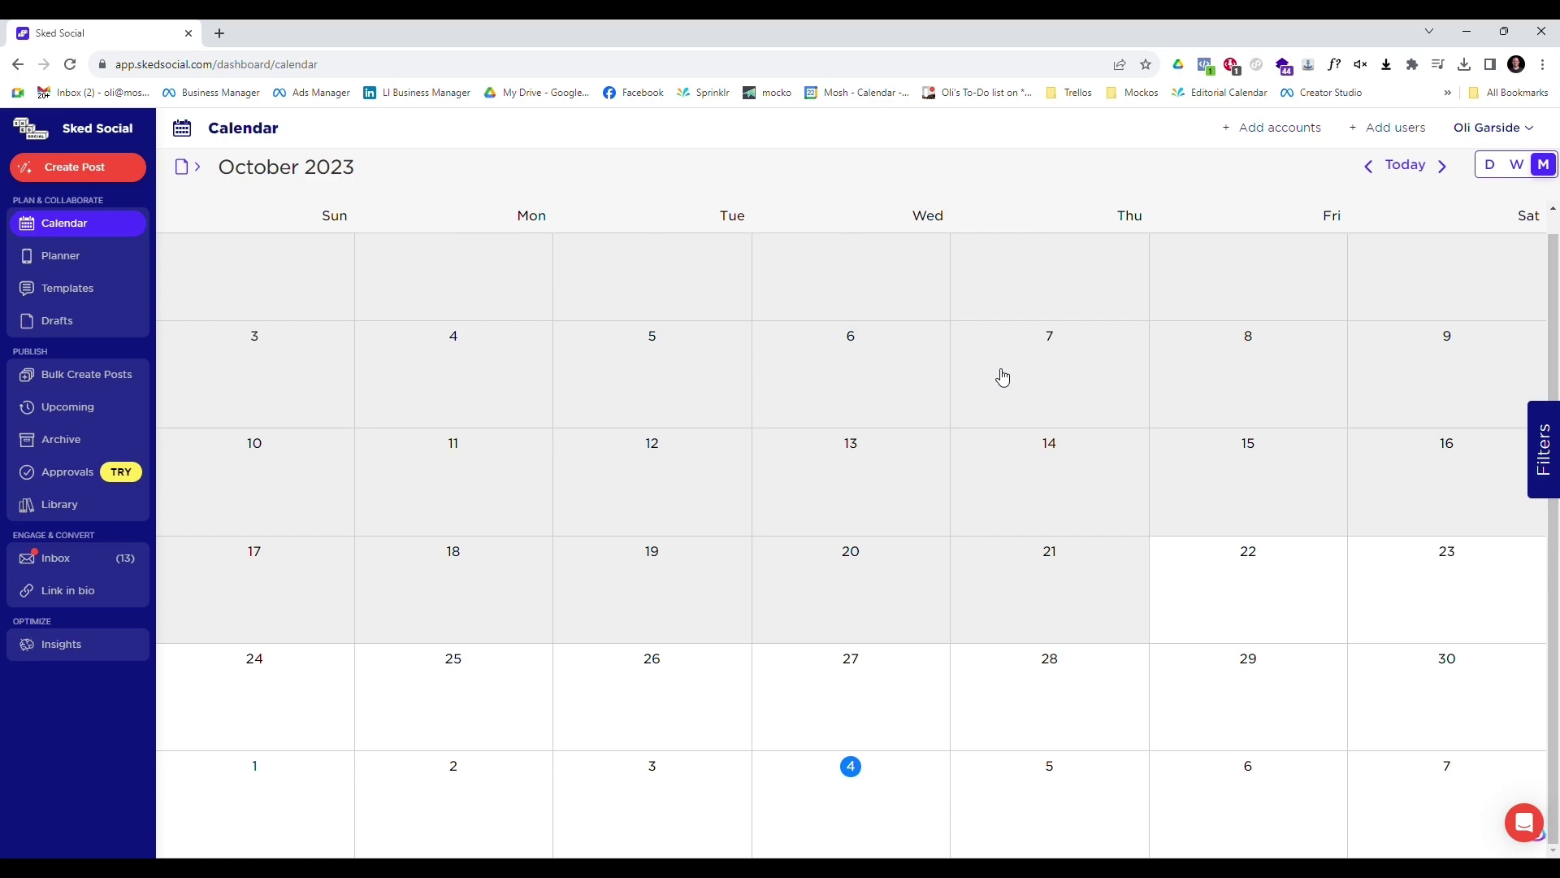
Start a 9:00 post on the 4th targeting all four Mosh accounts, found by searching 'mos'.
{"action": "left_click", "coordinate": [845, 823]}
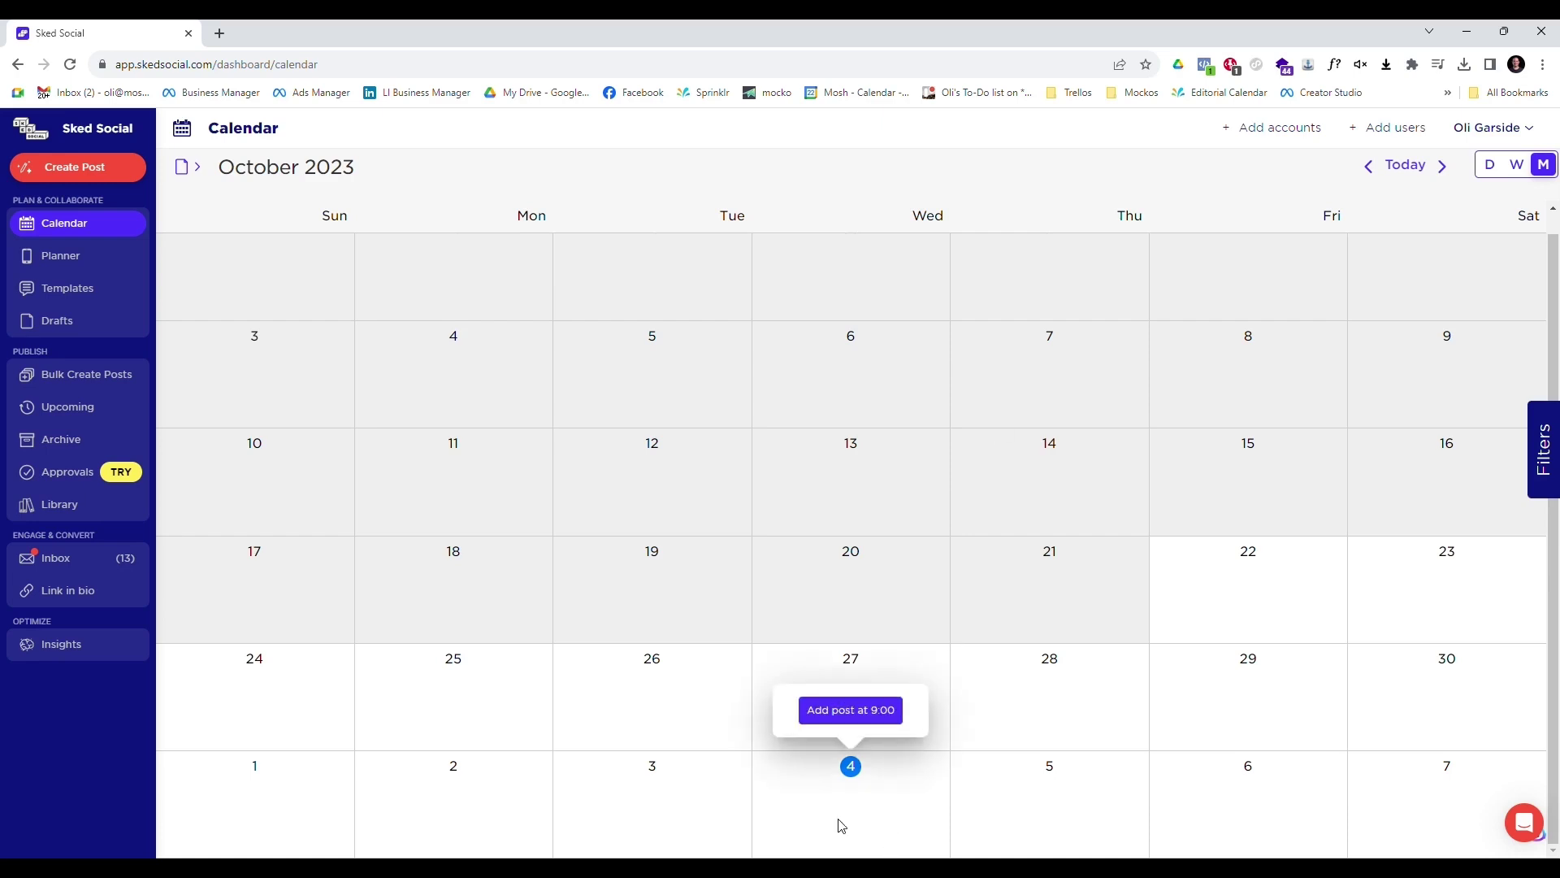
{"action": "left_click", "coordinate": [845, 723]}
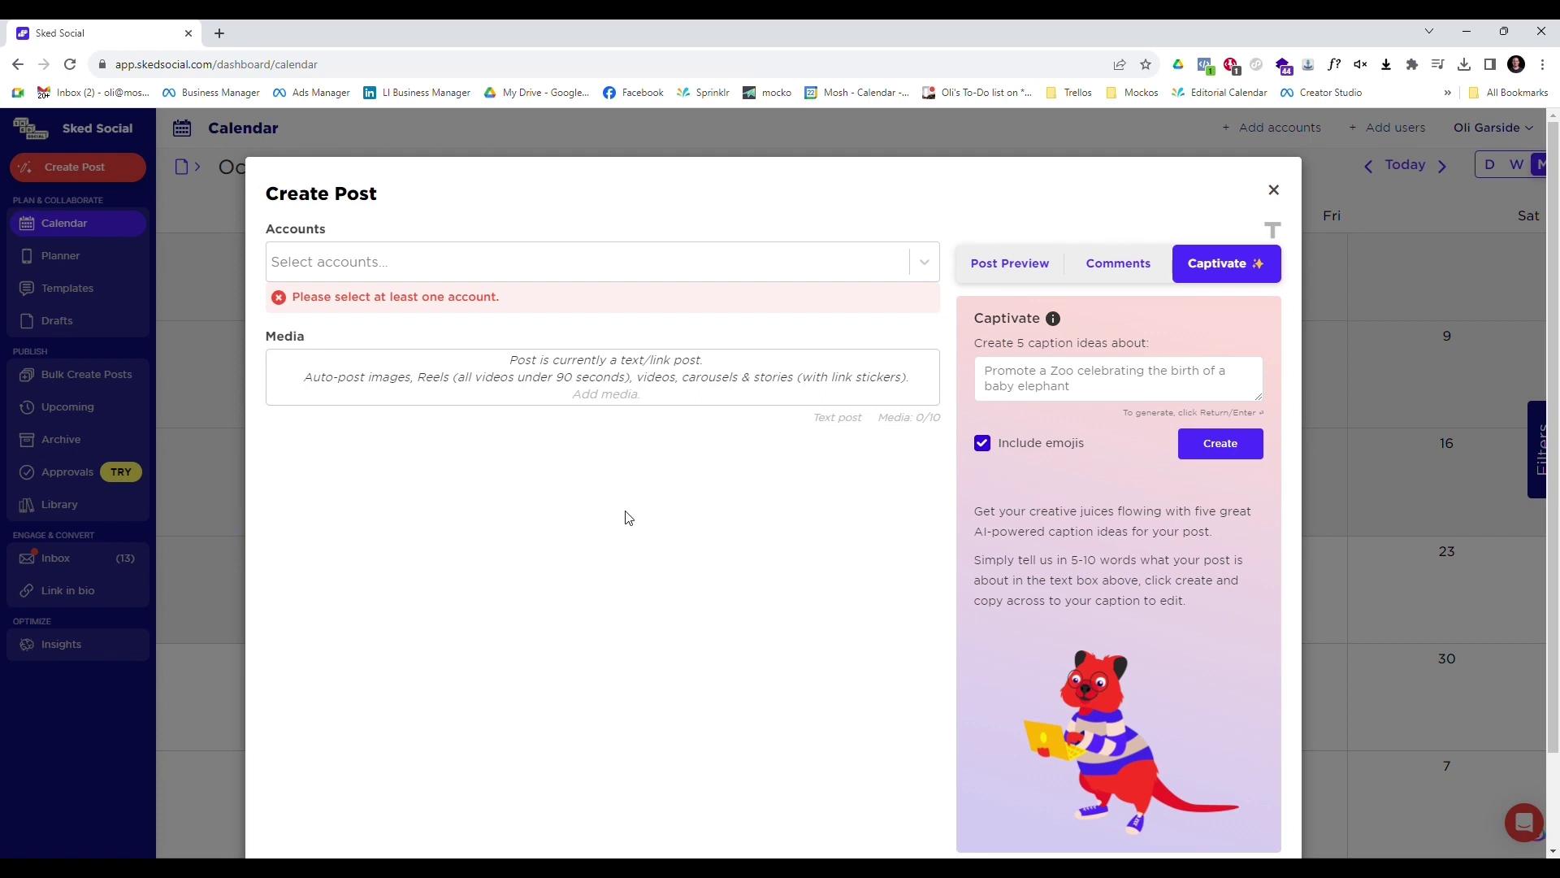
{"action": "left_click", "coordinate": [386, 264]}
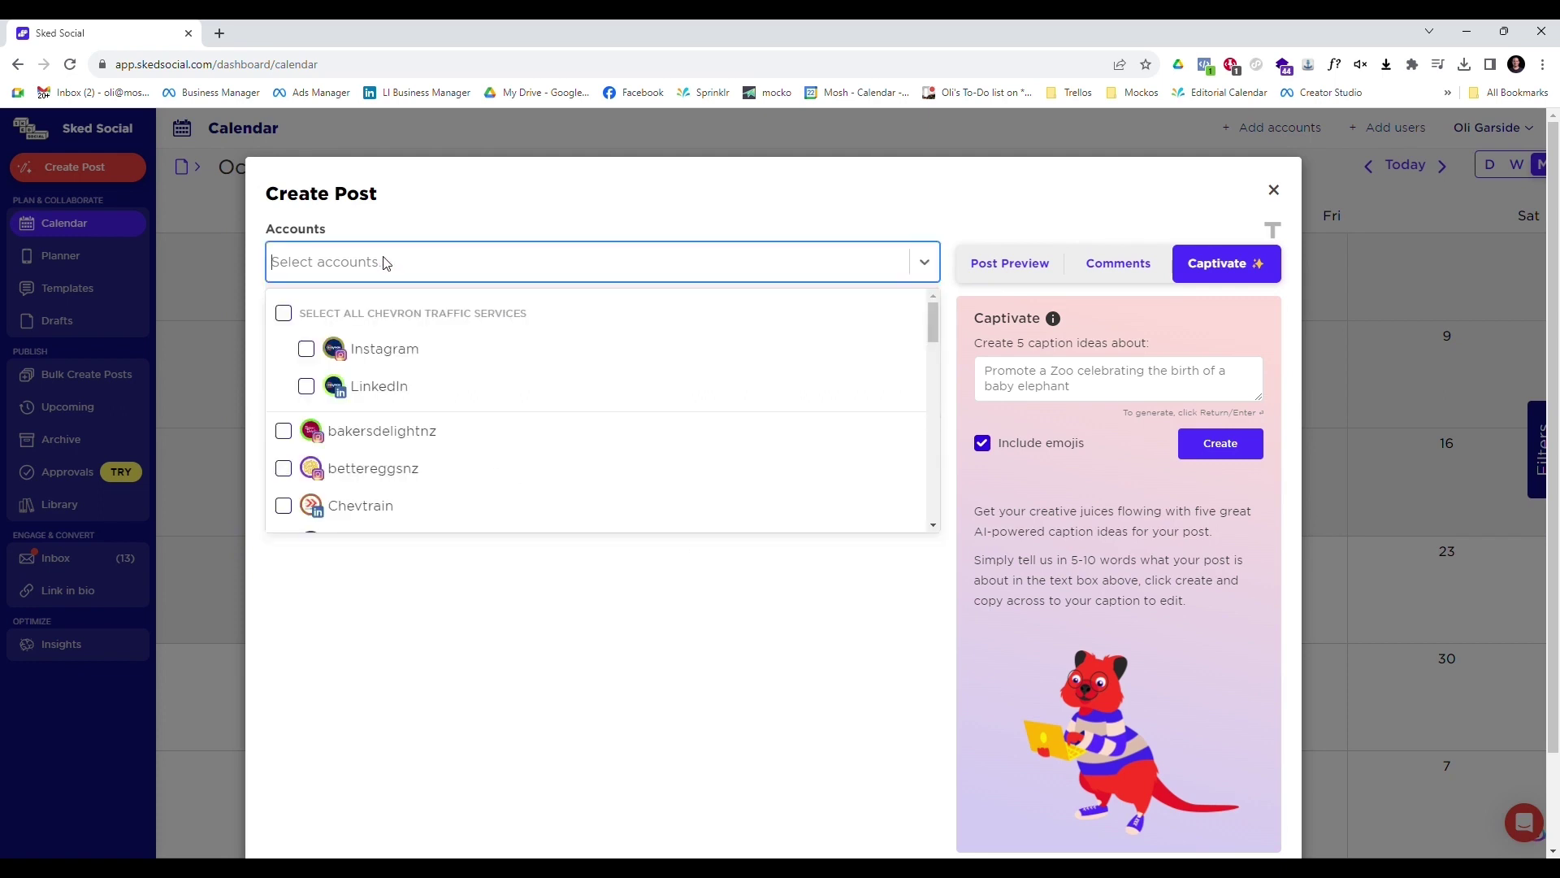
{"action": "type", "text": "mosj"}
{"action": "key", "text": "BackSpace"}
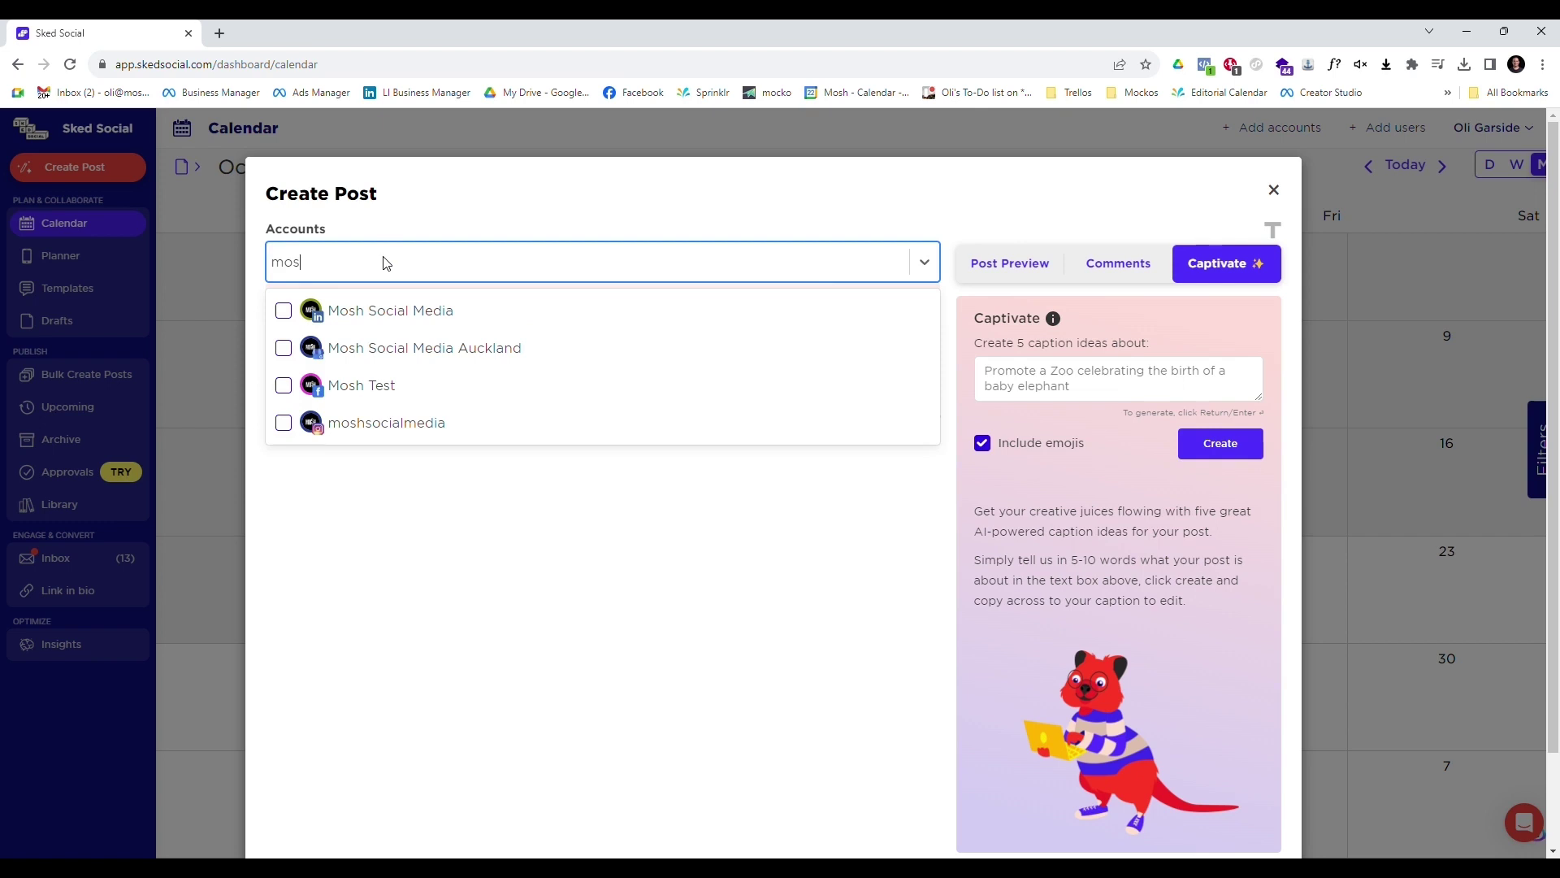
{"action": "left_click", "coordinate": [292, 313]}
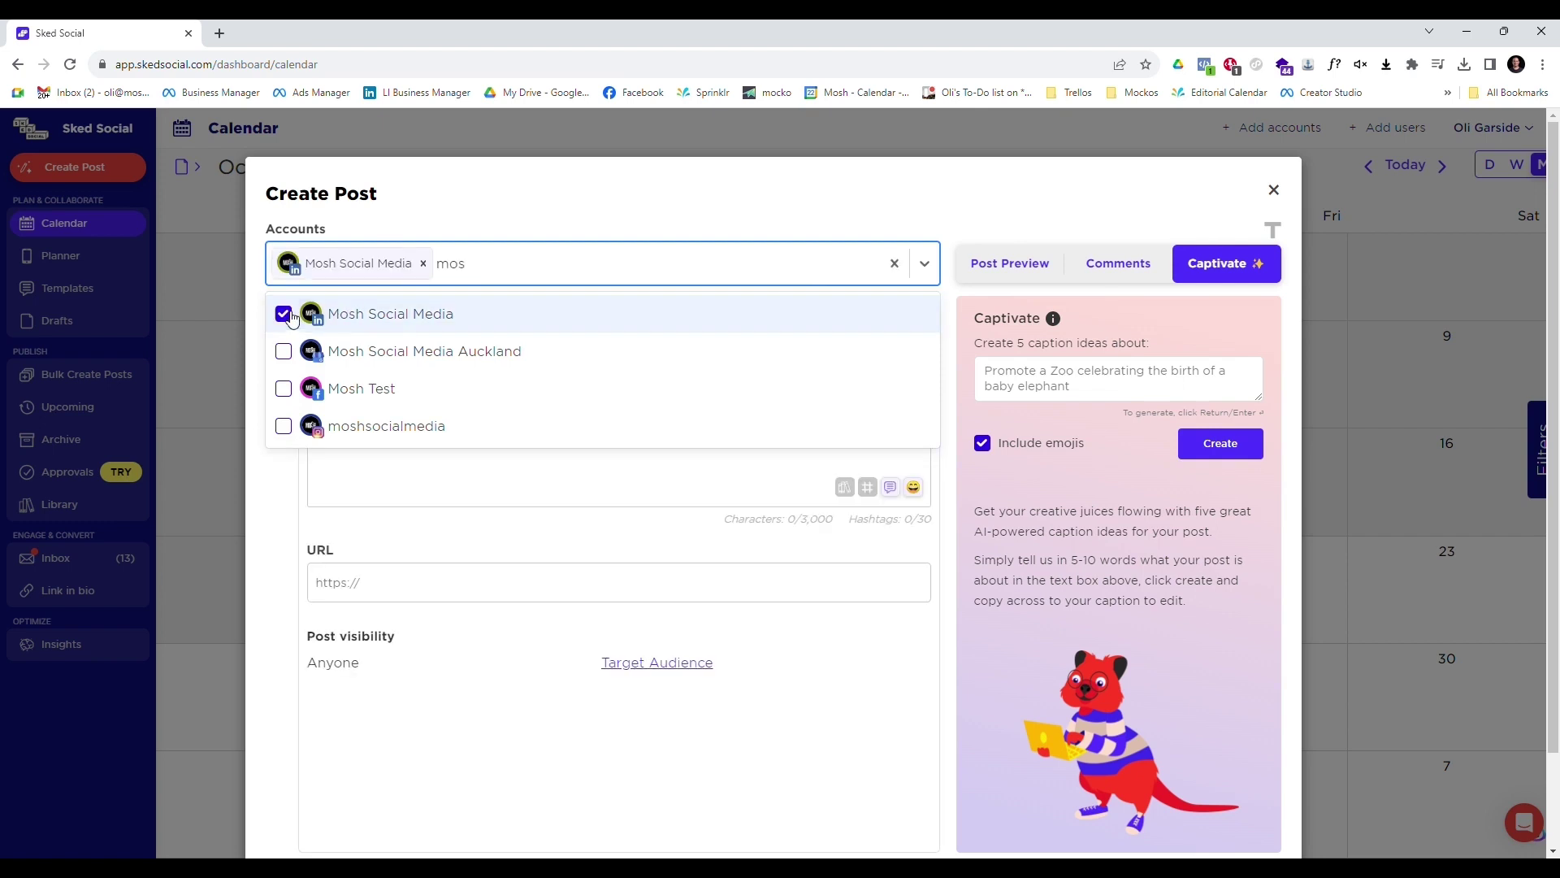
{"action": "left_click", "coordinate": [289, 356]}
{"action": "left_click", "coordinate": [285, 389]}
{"action": "left_click", "coordinate": [285, 426]}
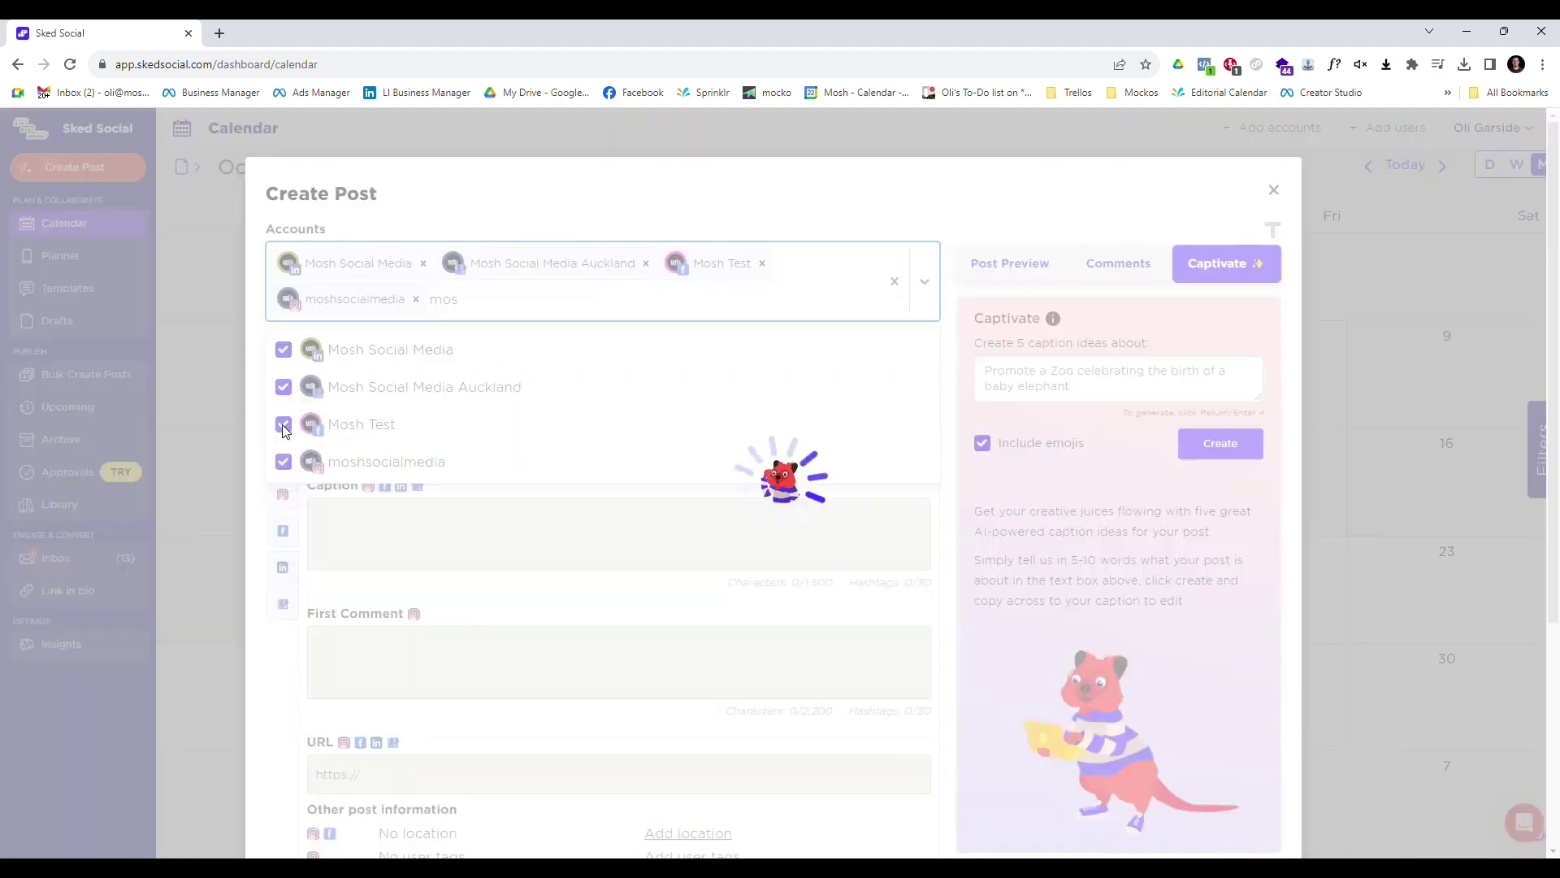
{"action": "left_click", "coordinate": [581, 514]}
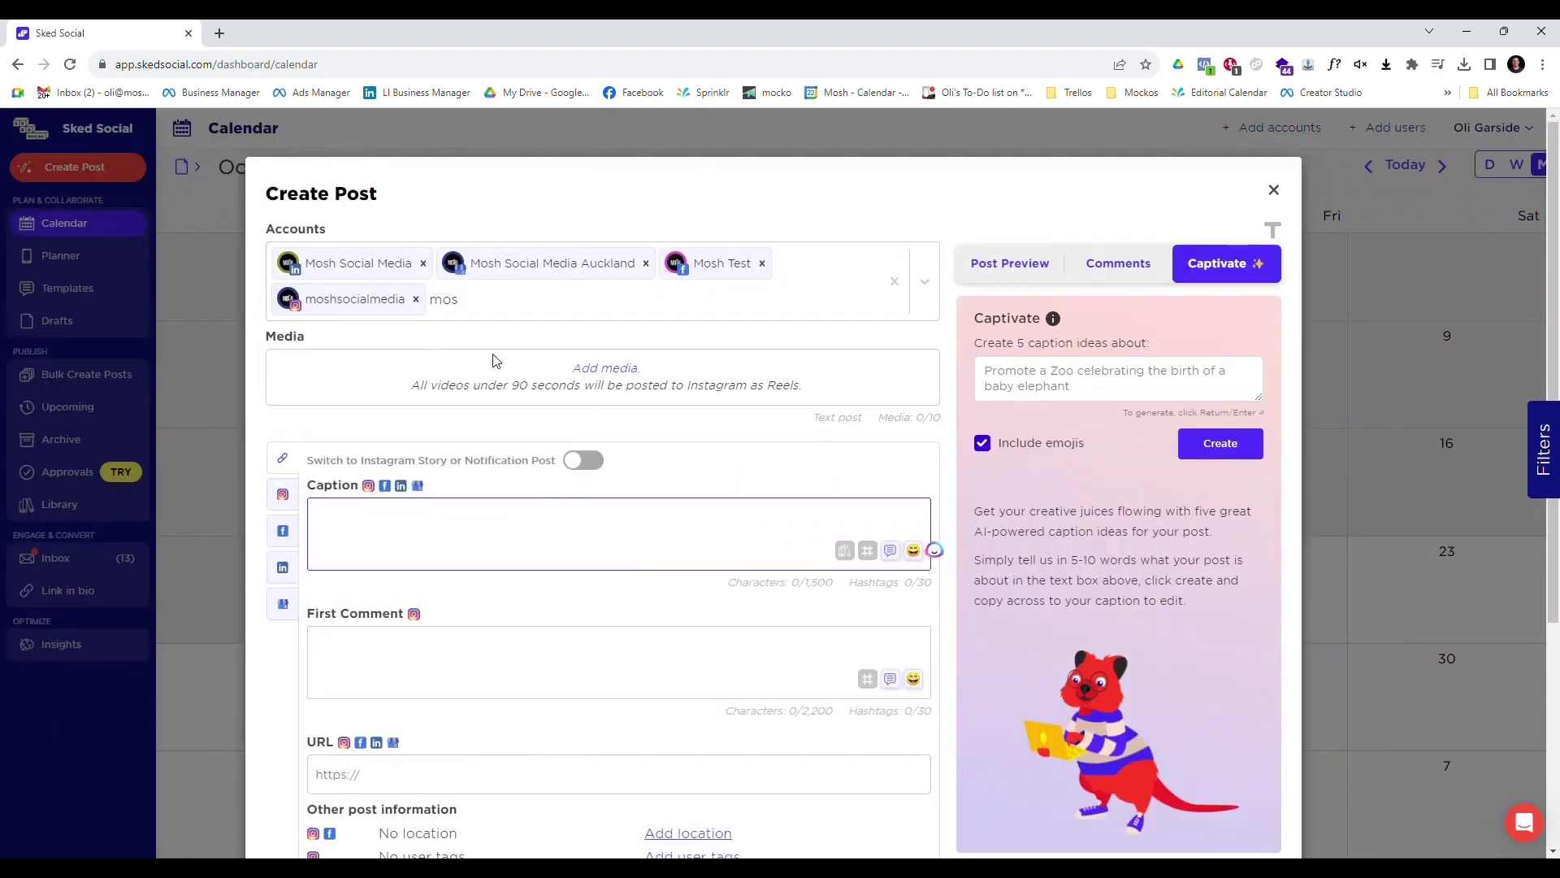
Attach the 'get something done' quote image from the media library.
{"action": "left_click", "coordinate": [605, 367]}
{"action": "left_click", "coordinate": [664, 725]}
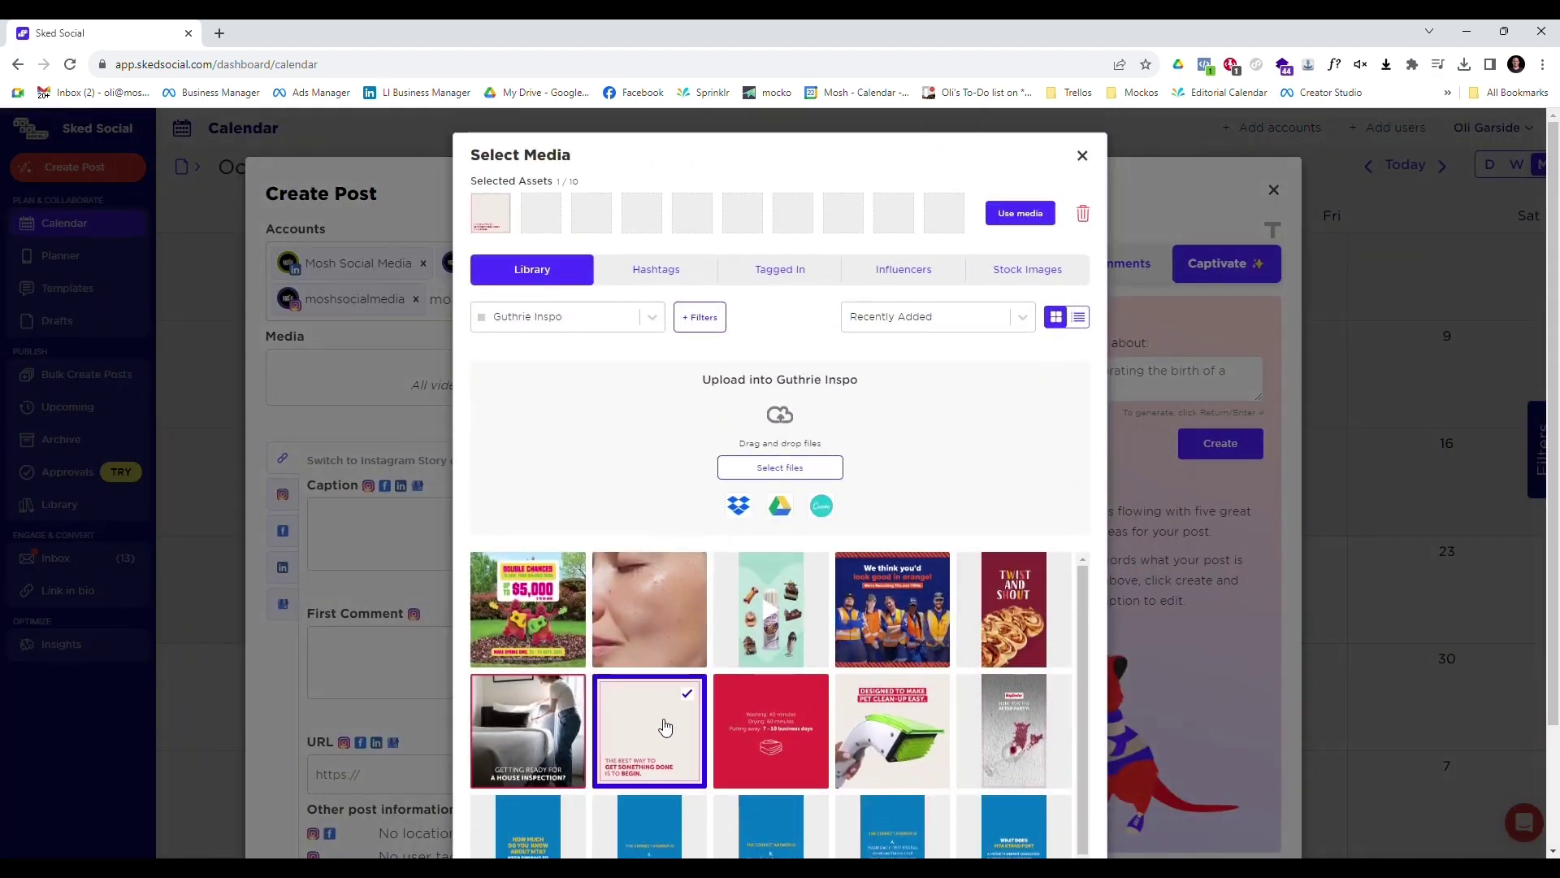
{"action": "left_click", "coordinate": [1019, 212]}
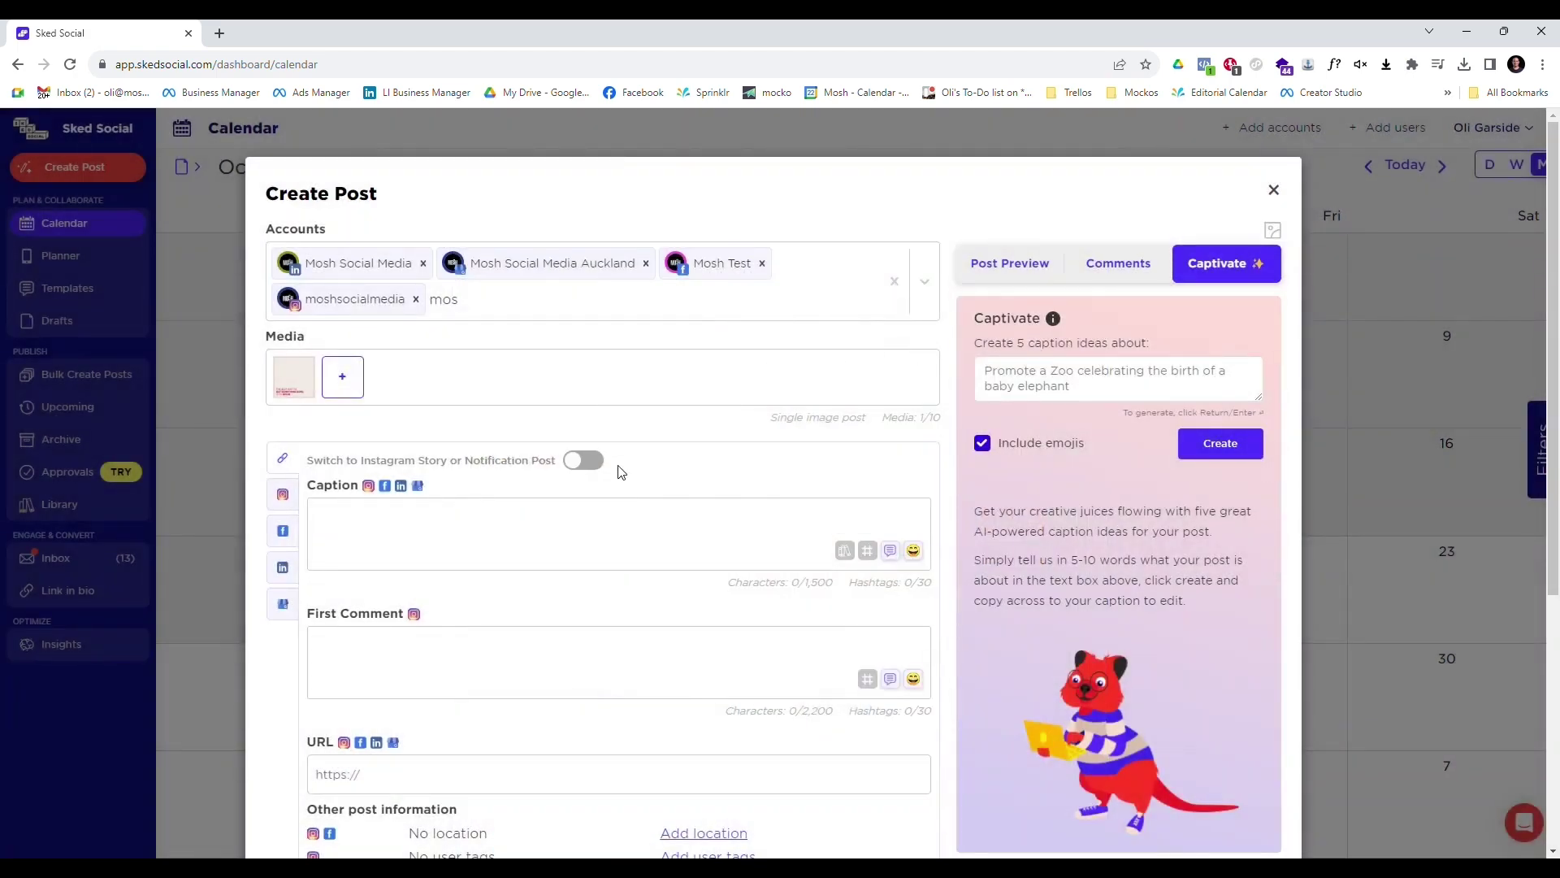
{"action": "left_click", "coordinate": [552, 546]}
Enter the caption 'Test caption' and the first comment '#hashtag'.
{"action": "type", "text": "Test caption"}
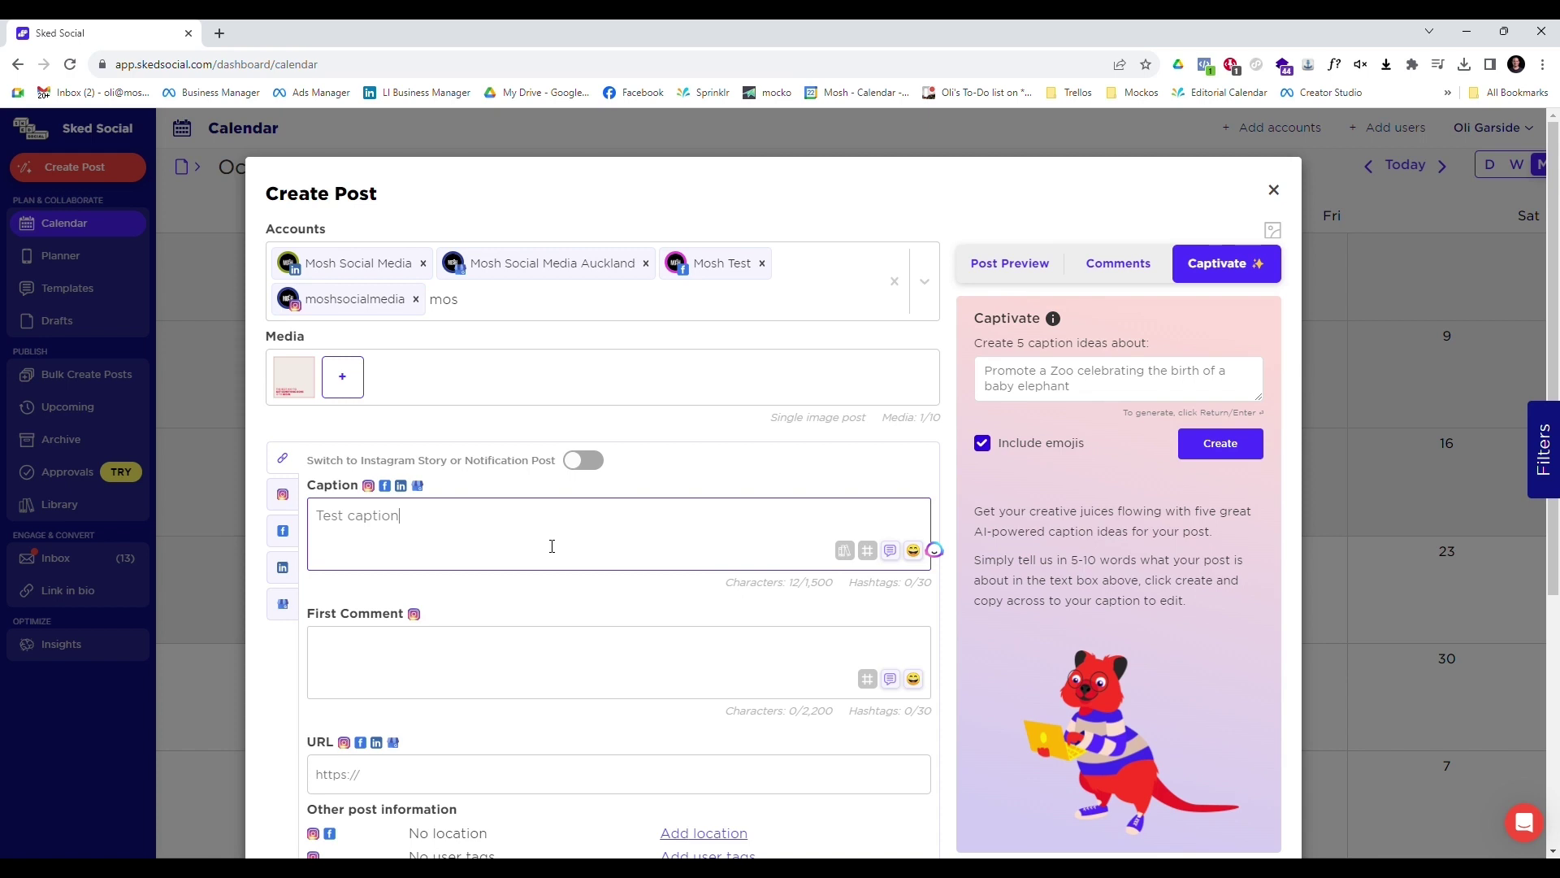
{"action": "scroll", "coordinate": [664, 427], "scroll_direction": "down", "scroll_amount": 2}
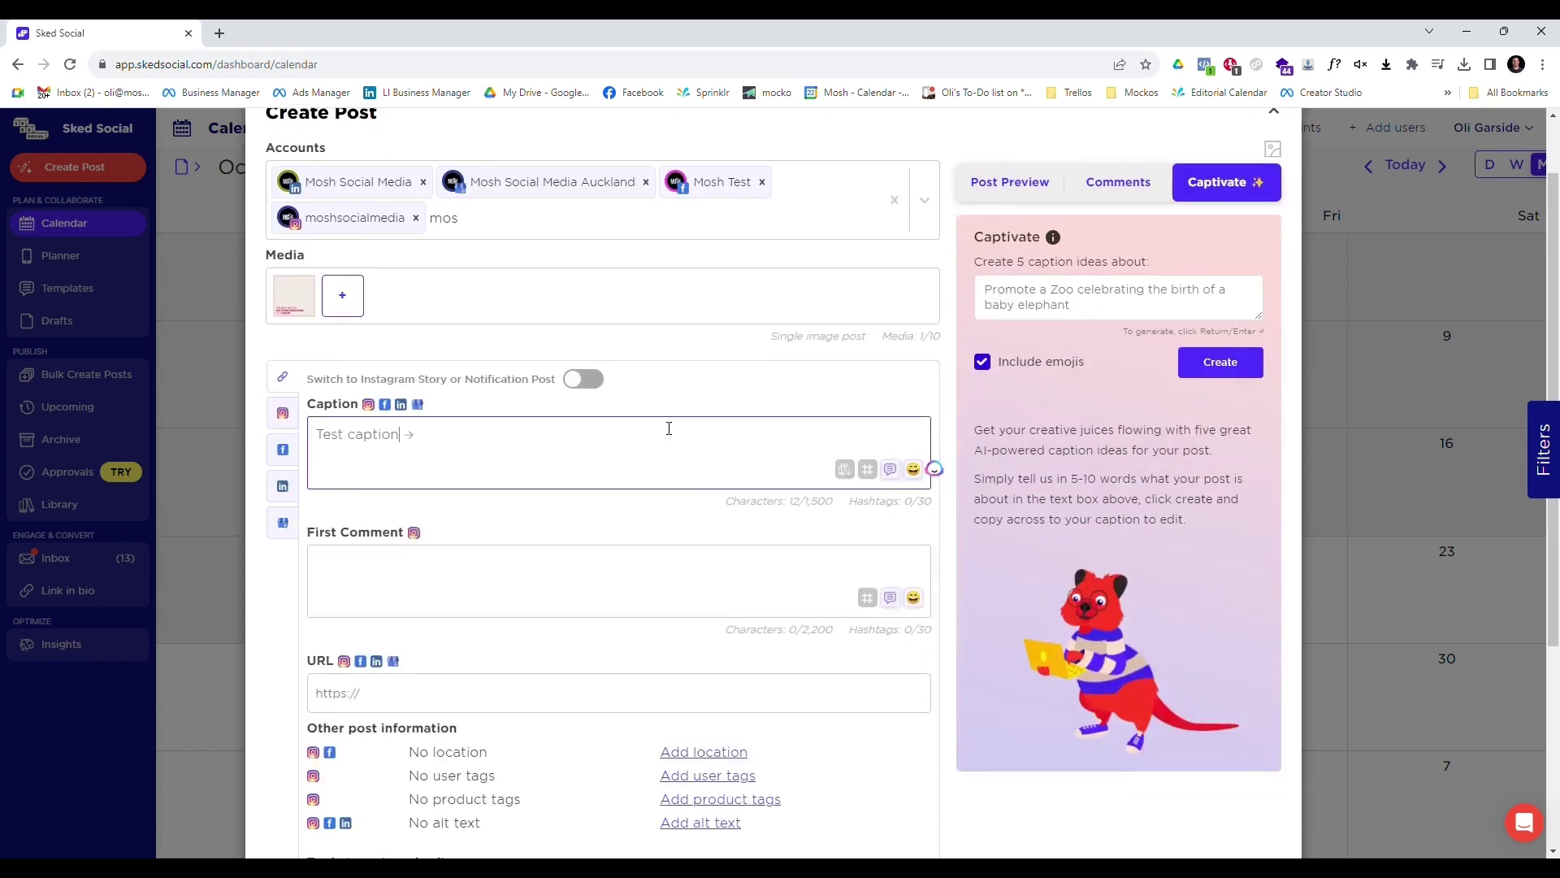
{"action": "left_click", "coordinate": [434, 505]}
{"action": "type", "text": "#h"}
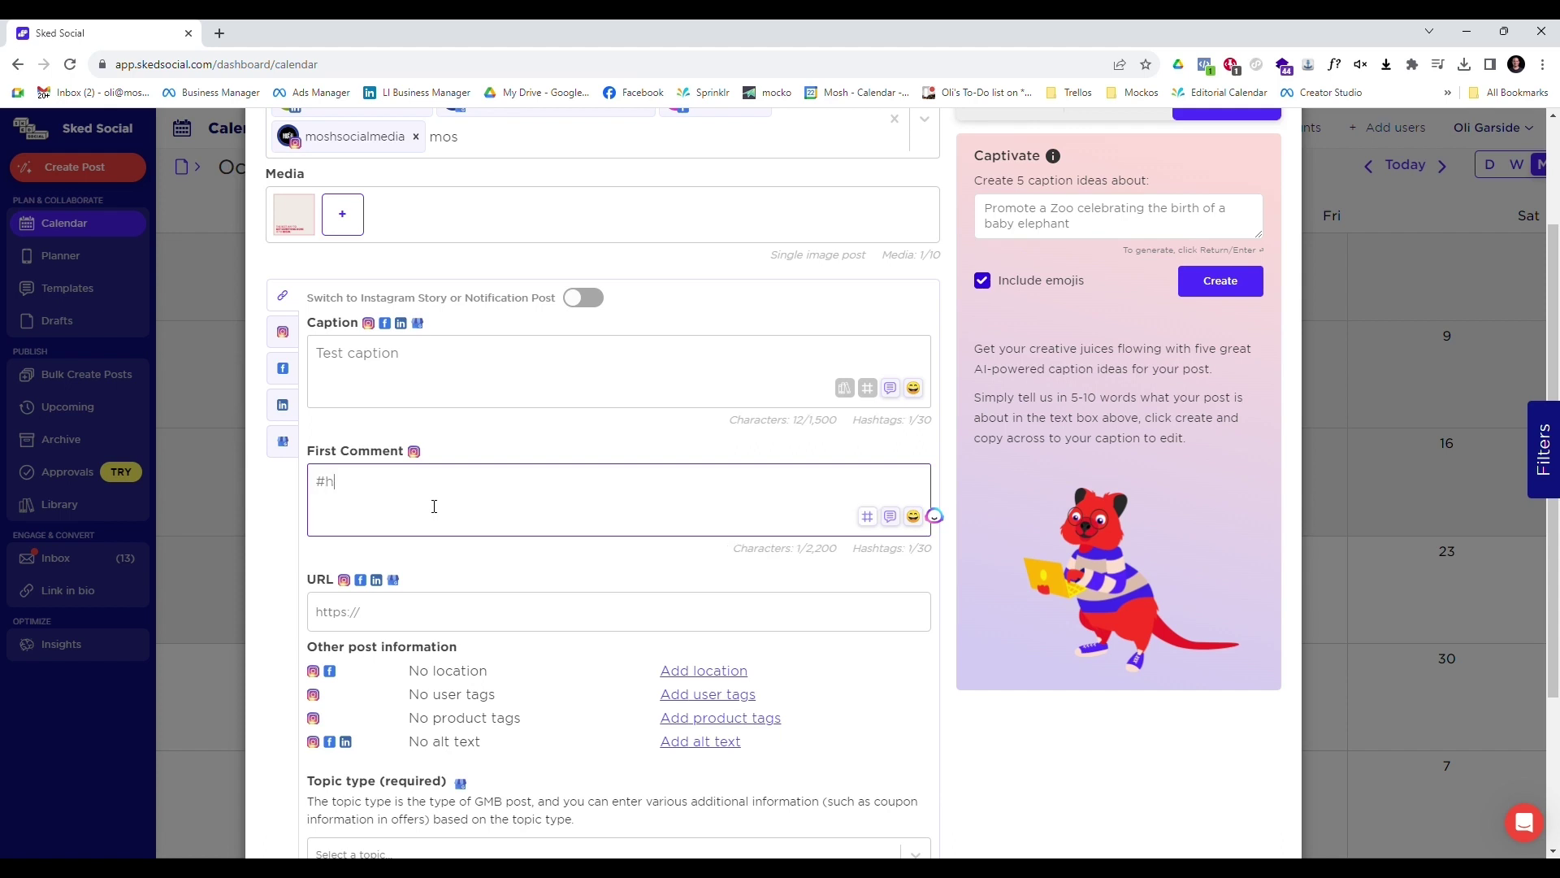
{"action": "type", "text": "ashtag"}
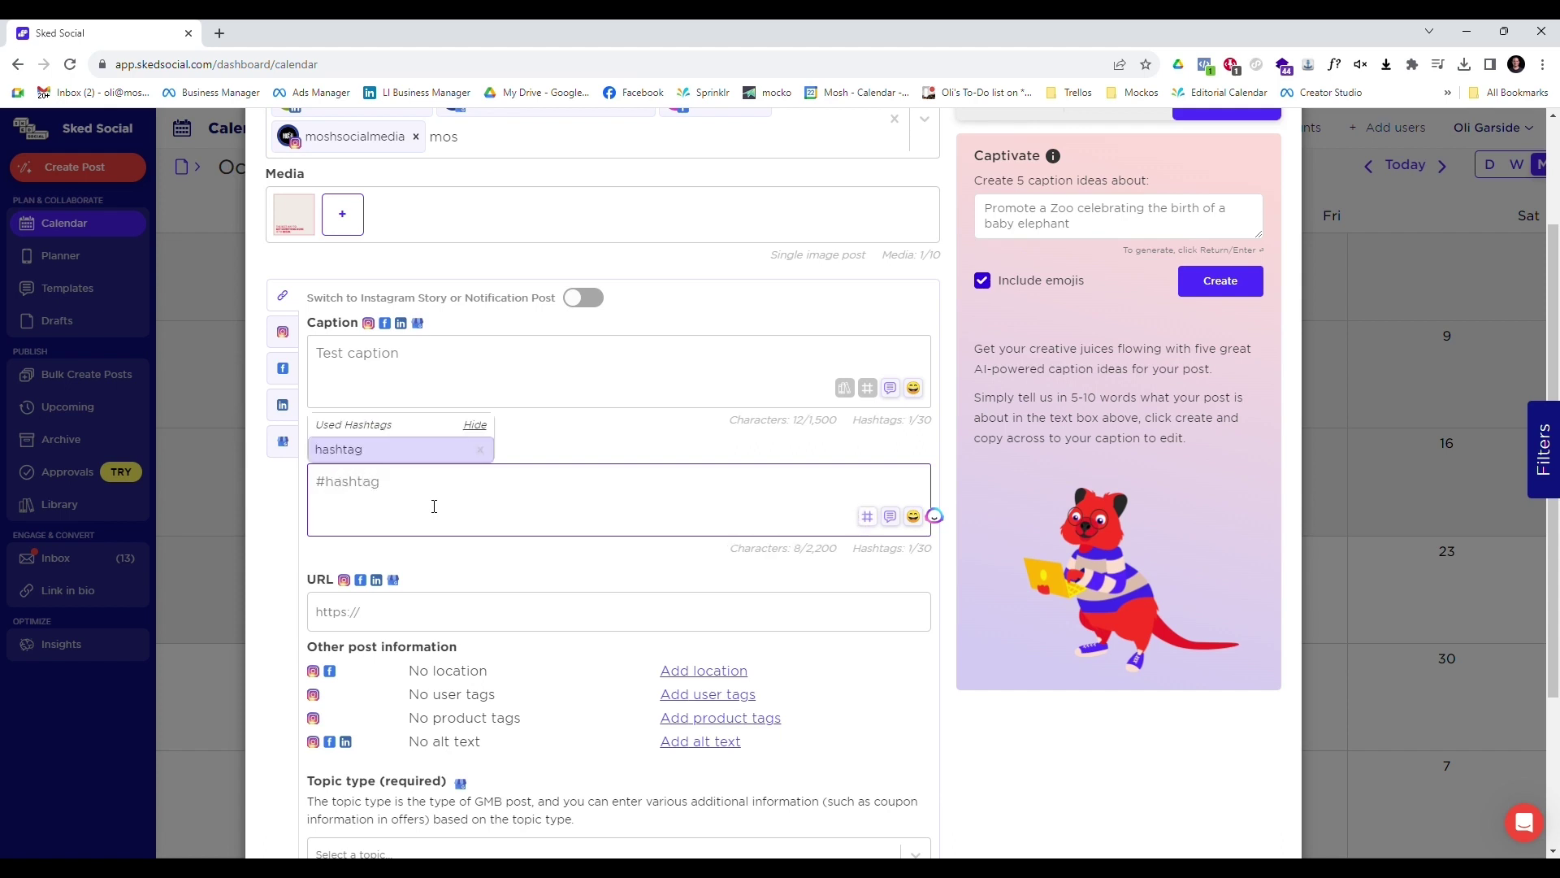
{"action": "left_click", "coordinate": [373, 453]}
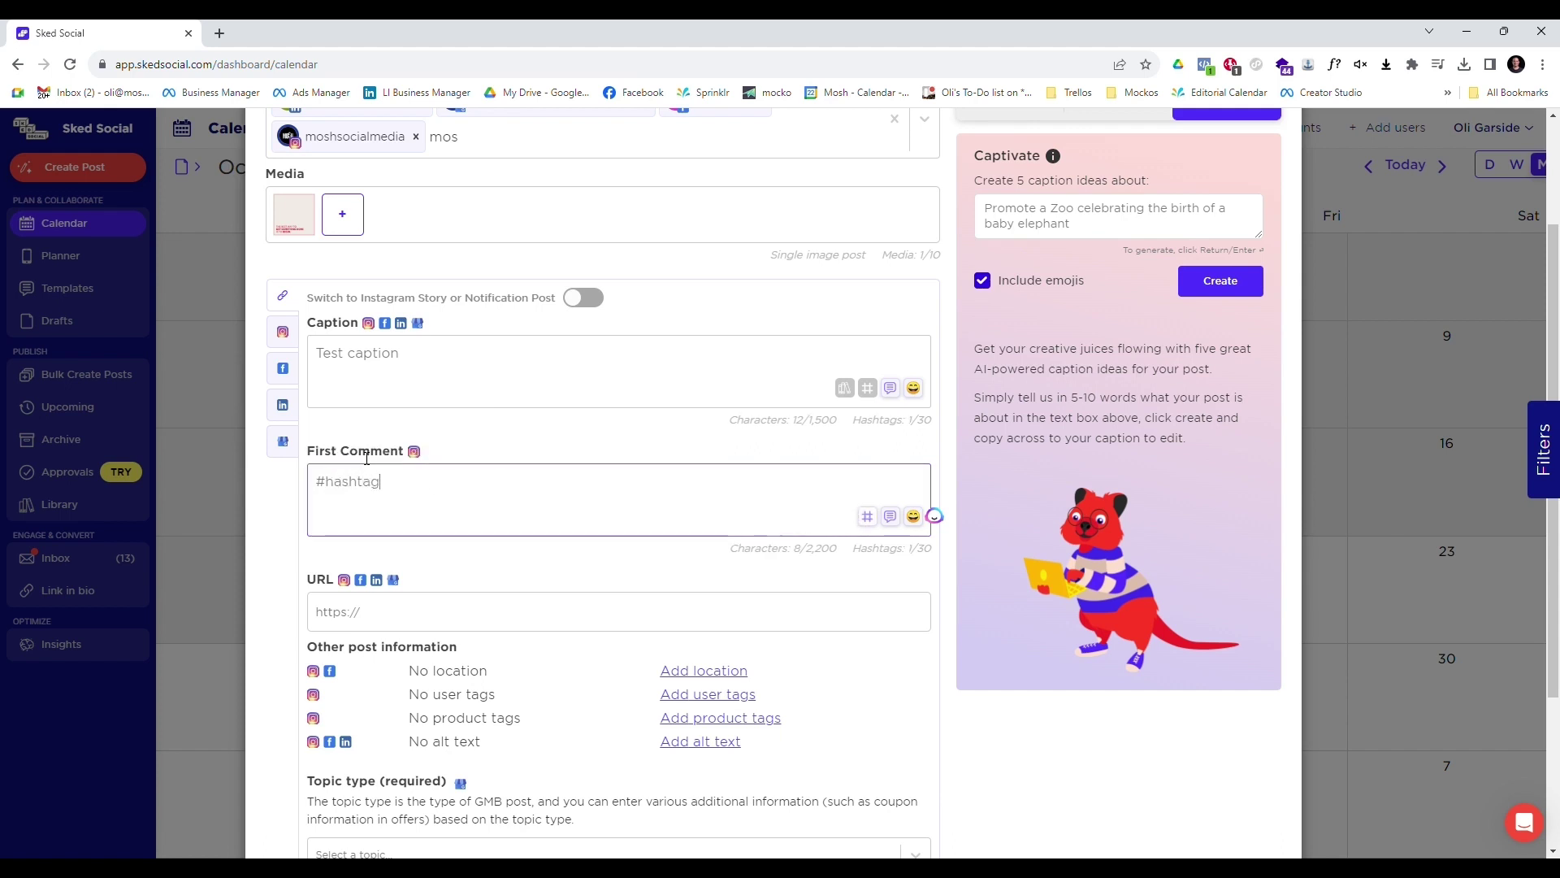
Review the Instagram, Facebook and LinkedIn versions, then return to all networks.
{"action": "left_click", "coordinate": [283, 333]}
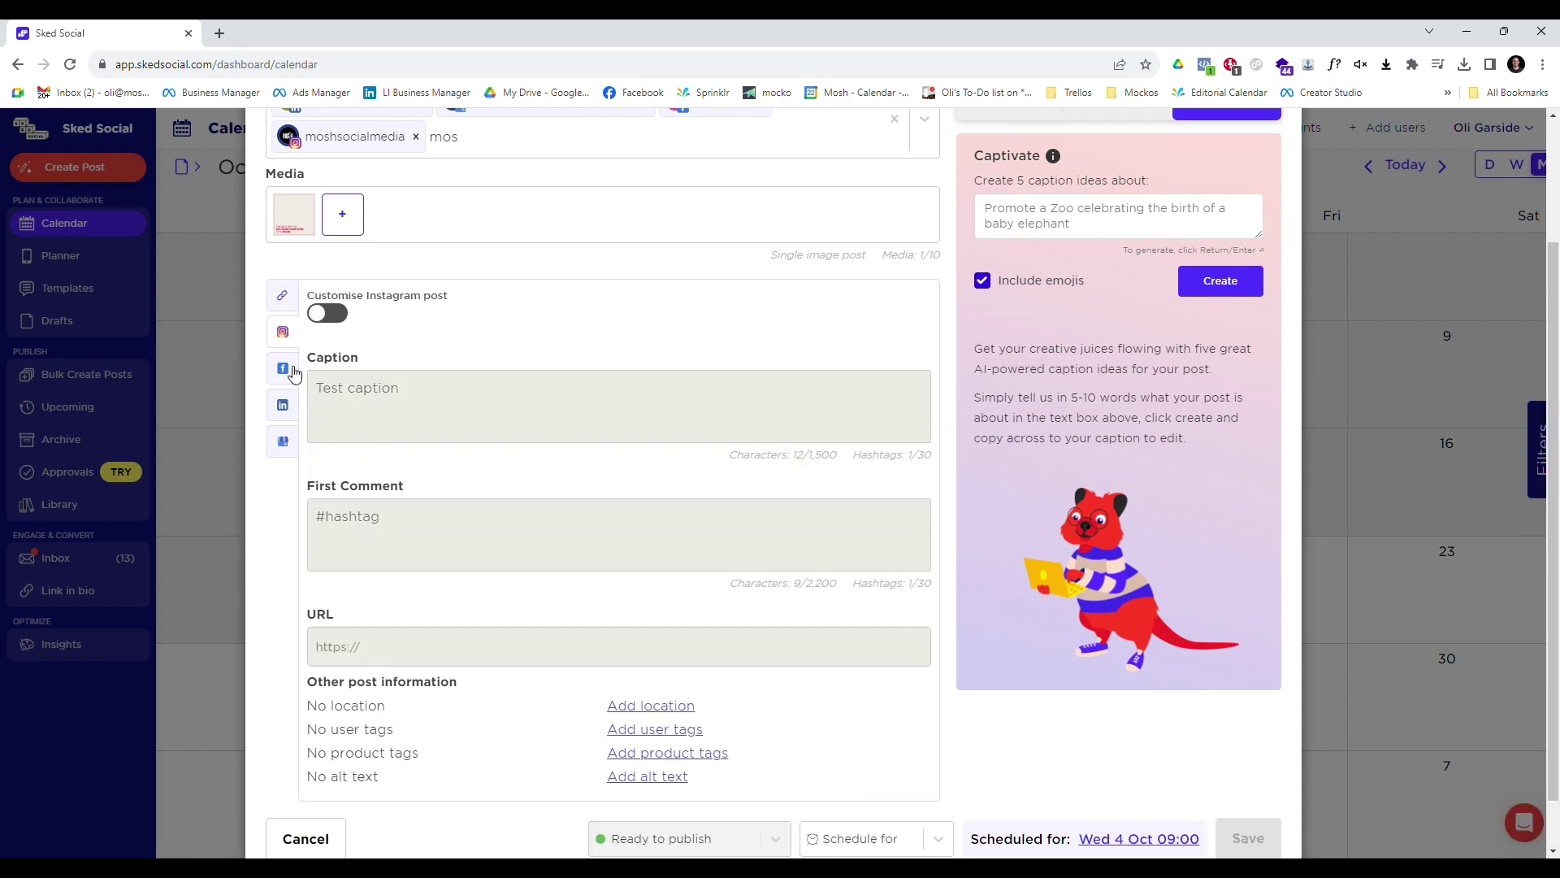
{"action": "left_click", "coordinate": [292, 372]}
{"action": "left_click", "coordinate": [284, 460]}
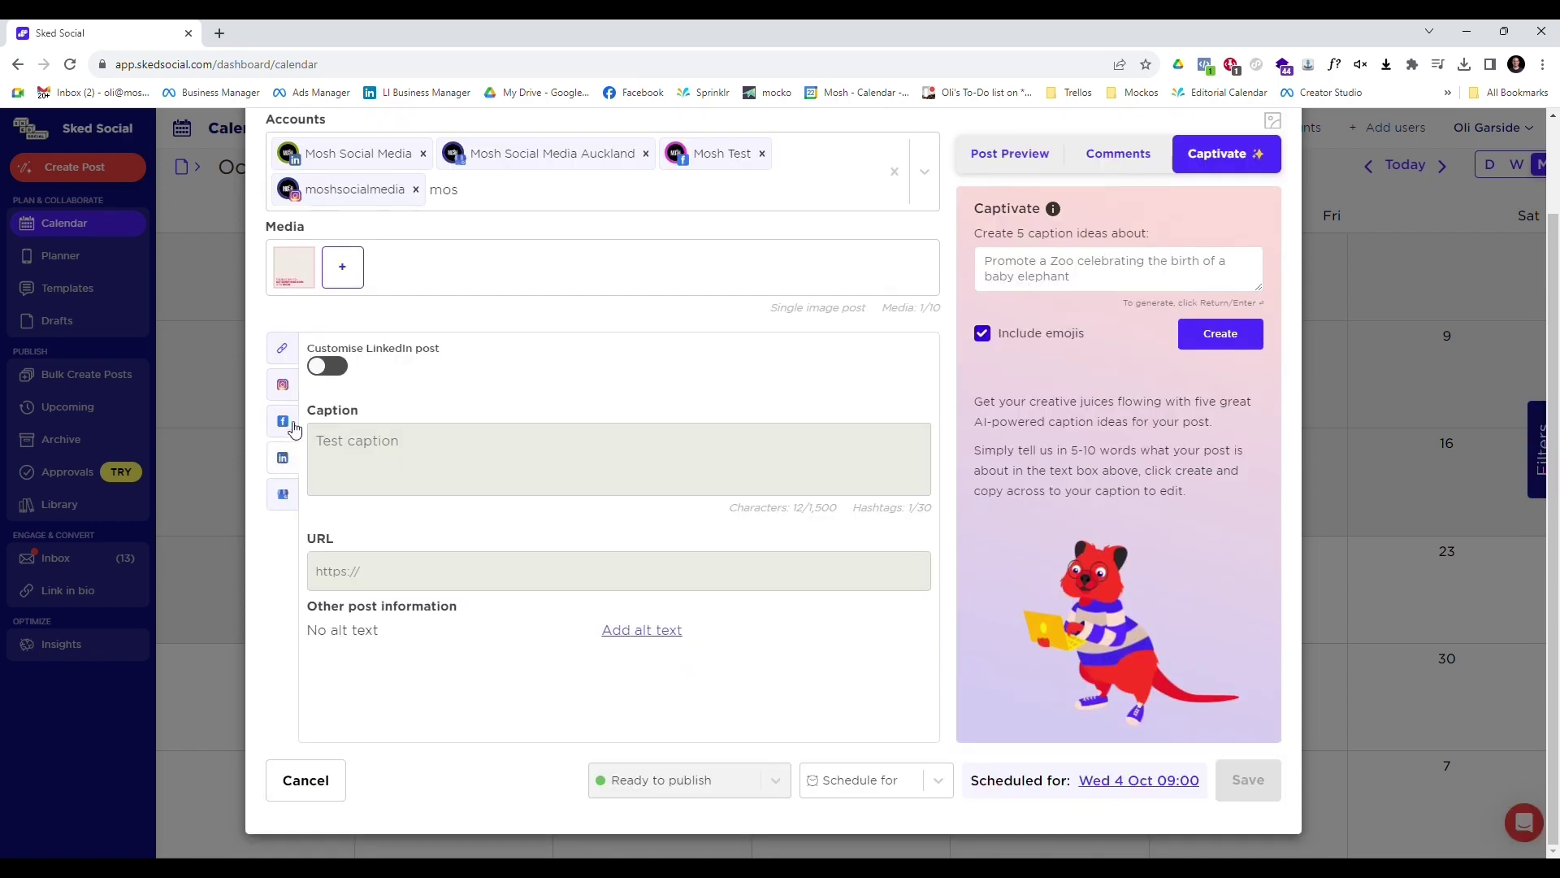
{"action": "left_click", "coordinate": [288, 354]}
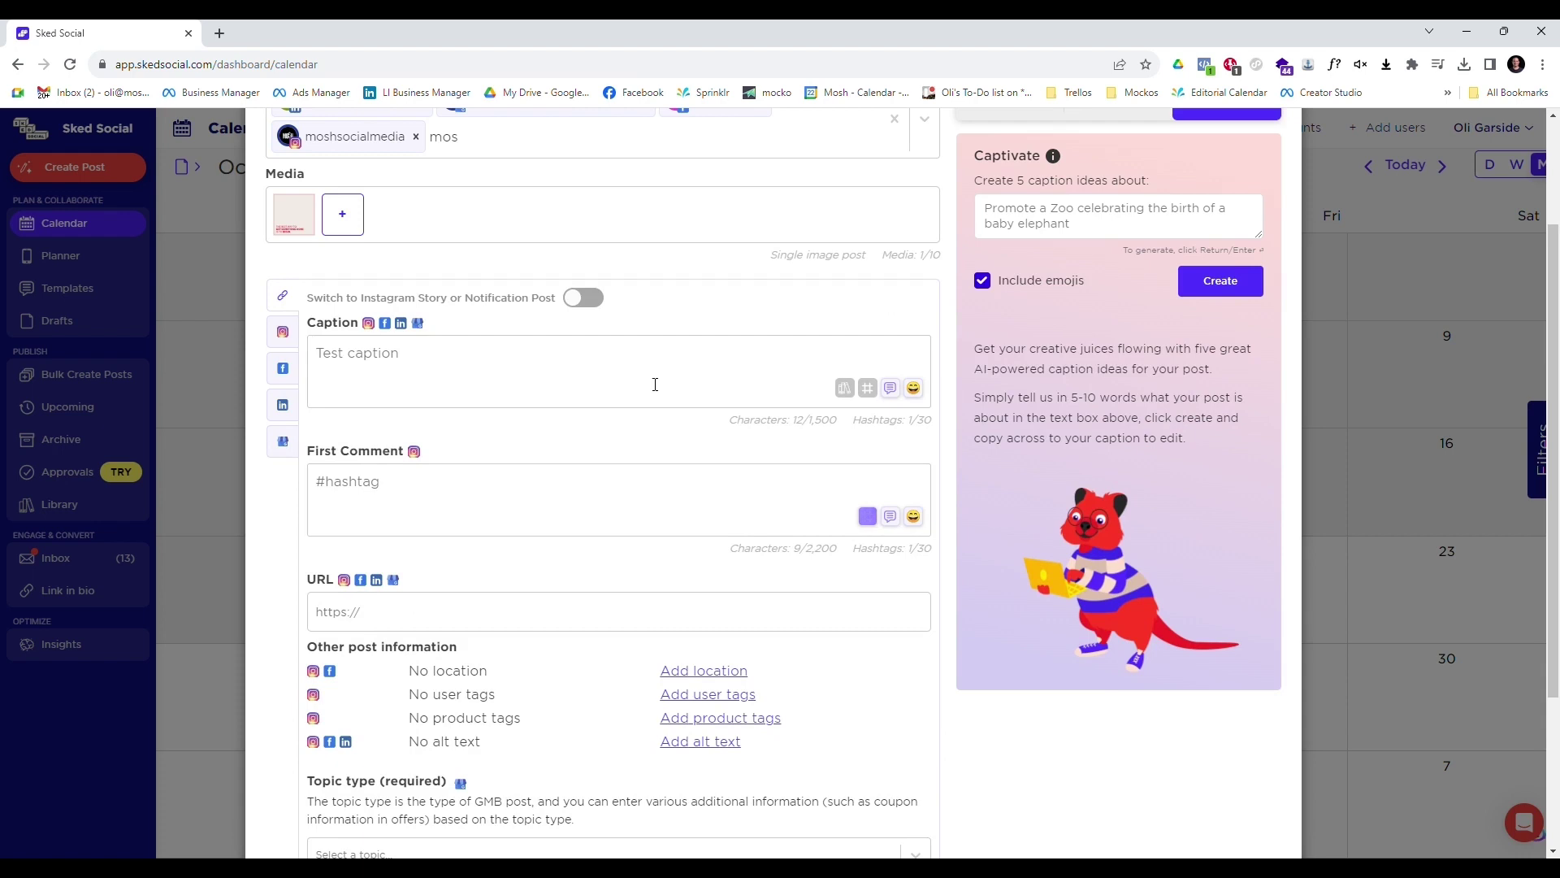
Set the topic type to Standard and view the post preview with image, caption and hashtag.
{"action": "scroll", "coordinate": [685, 392], "scroll_direction": "down", "scroll_amount": 3}
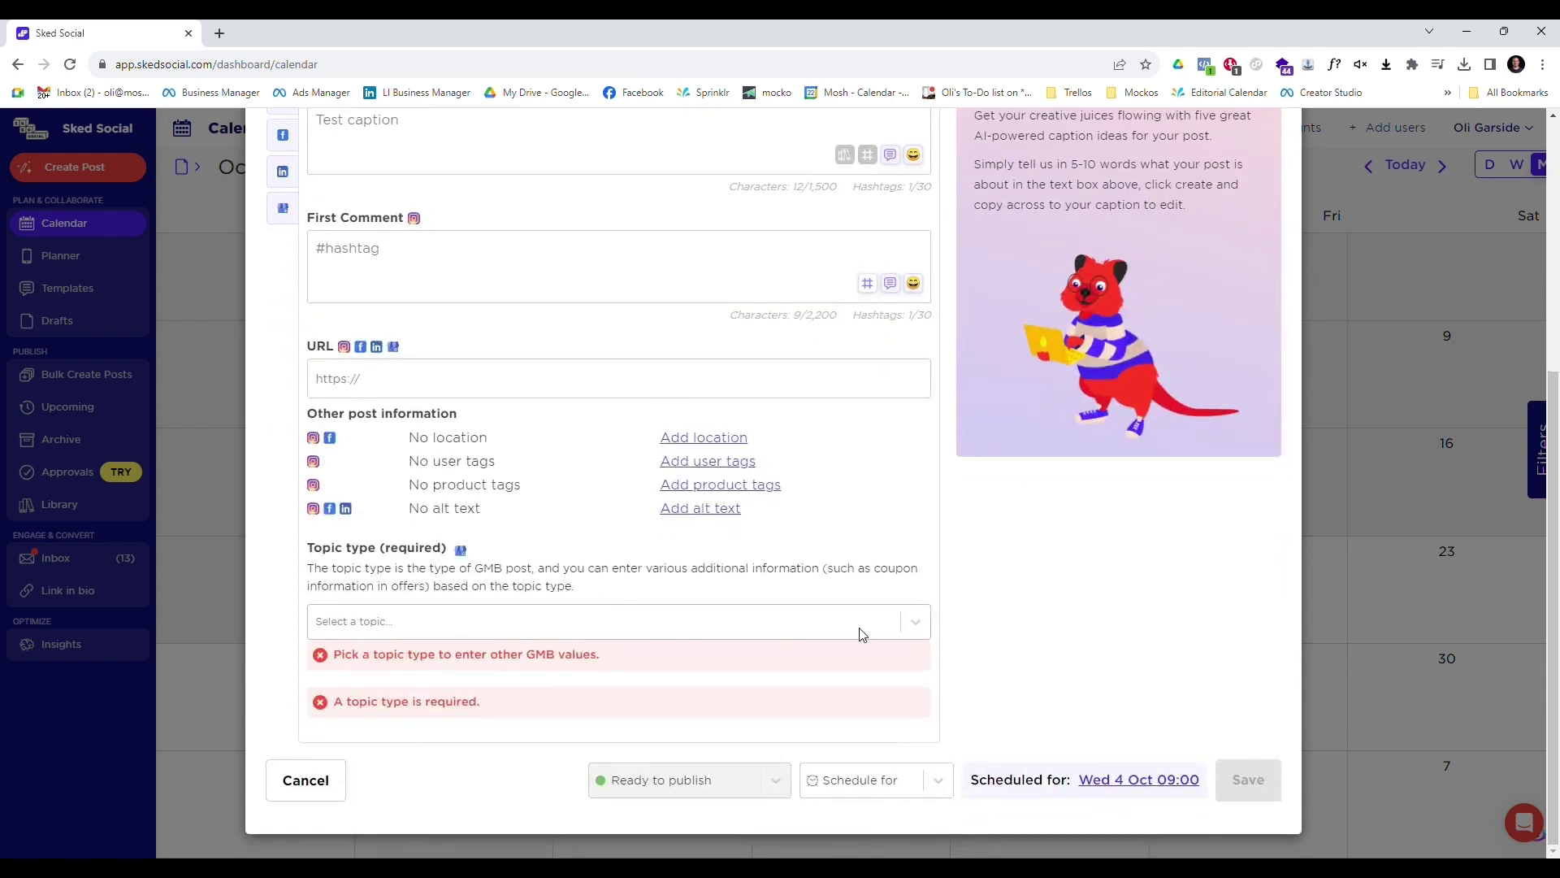
{"action": "left_click", "coordinate": [919, 625]}
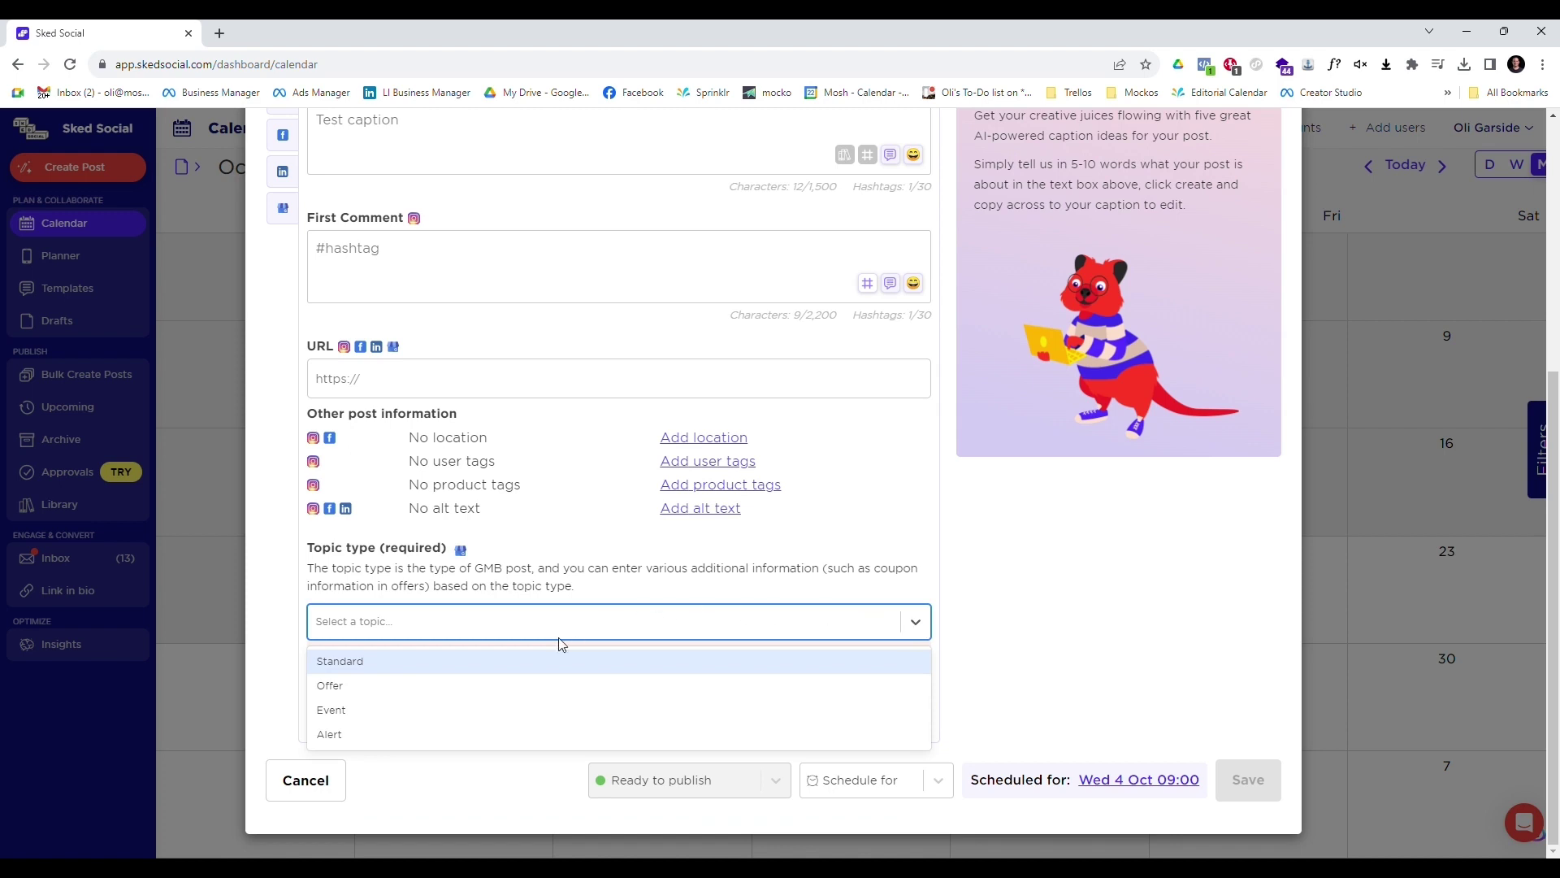
{"action": "left_click", "coordinate": [509, 665]}
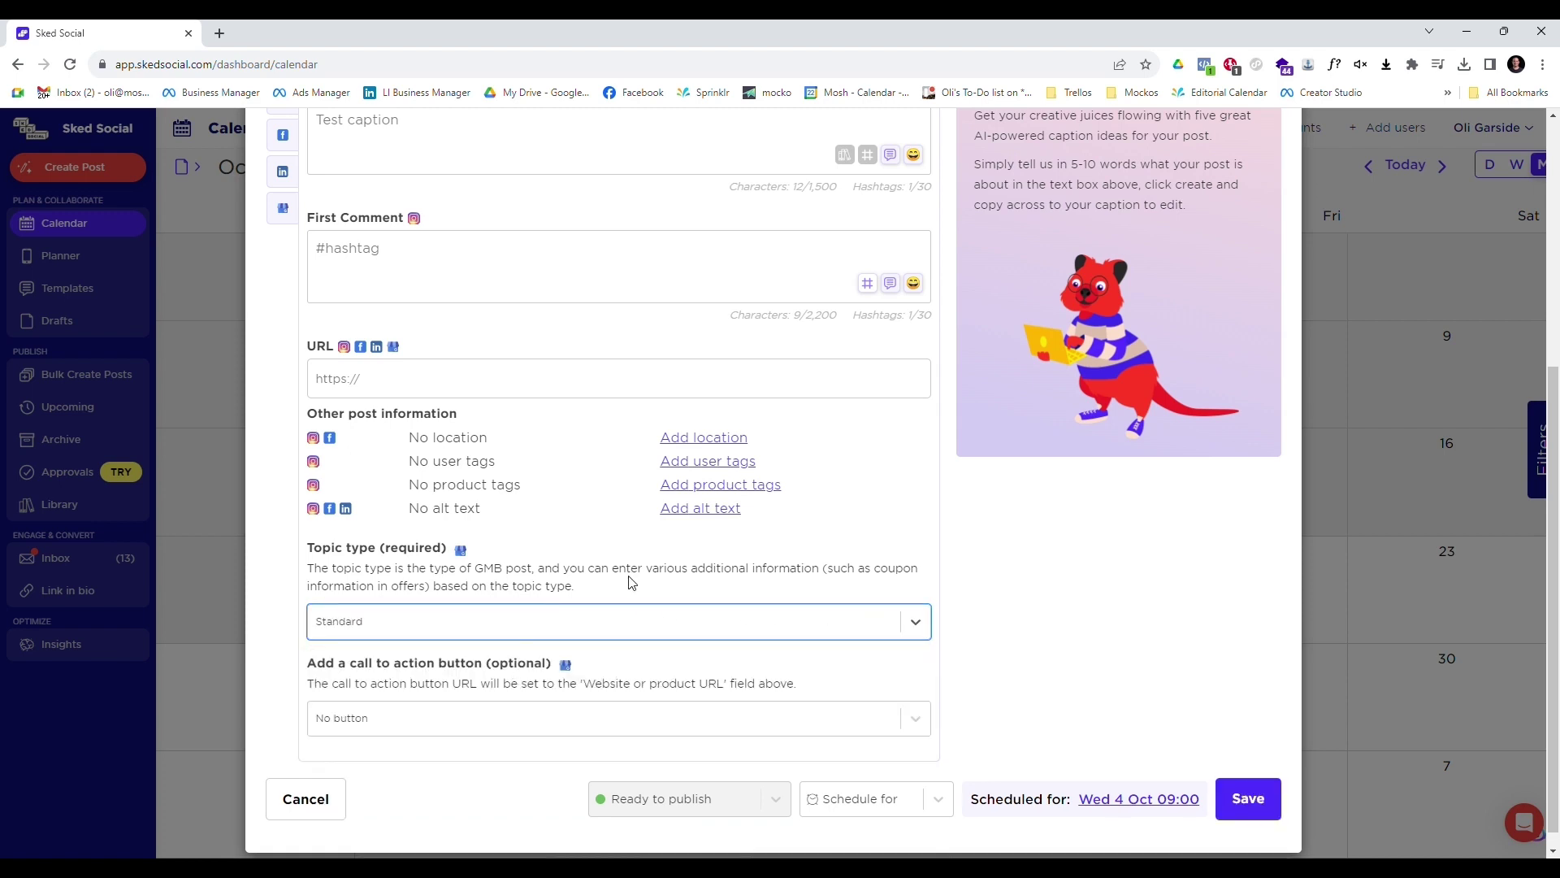
{"action": "scroll", "coordinate": [853, 585], "scroll_direction": "up", "scroll_amount": 3}
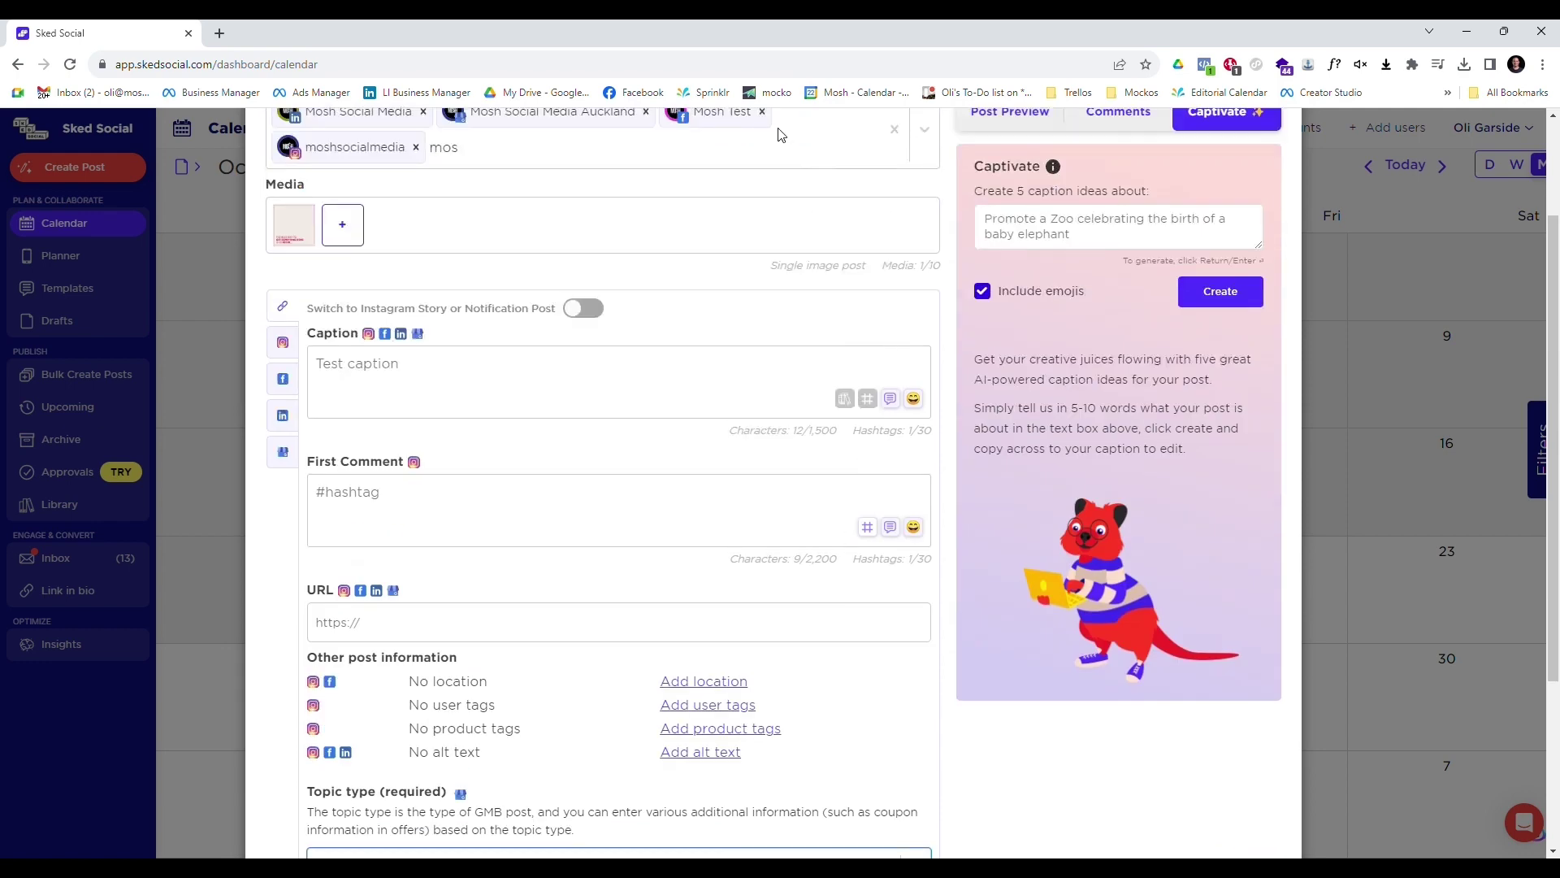
{"action": "left_click", "coordinate": [1012, 111]}
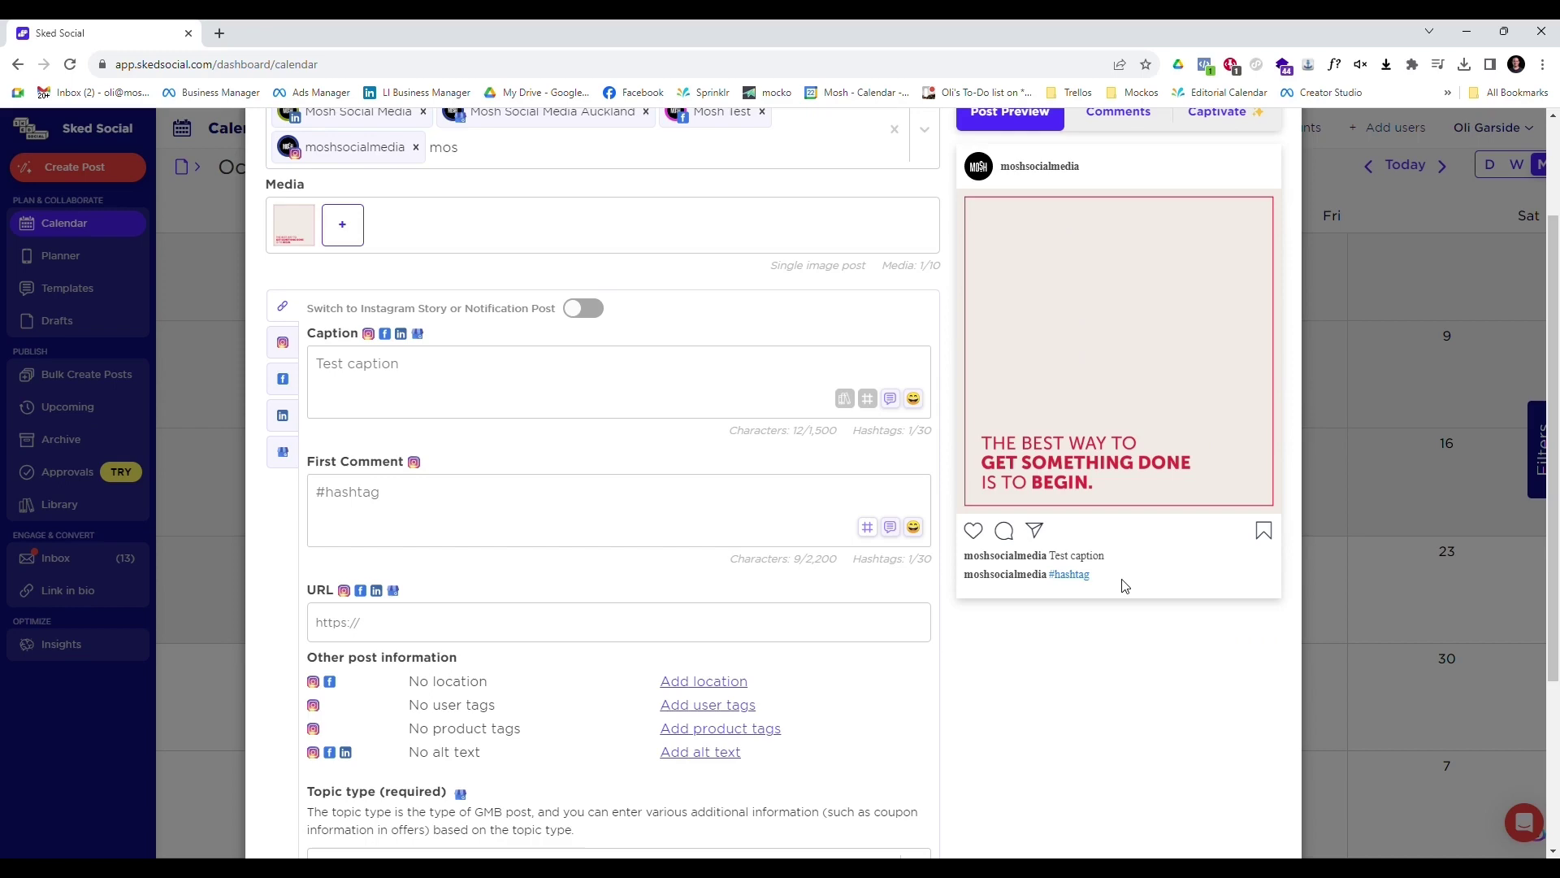
{"action": "scroll", "coordinate": [898, 585], "scroll_direction": "down", "scroll_amount": 3}
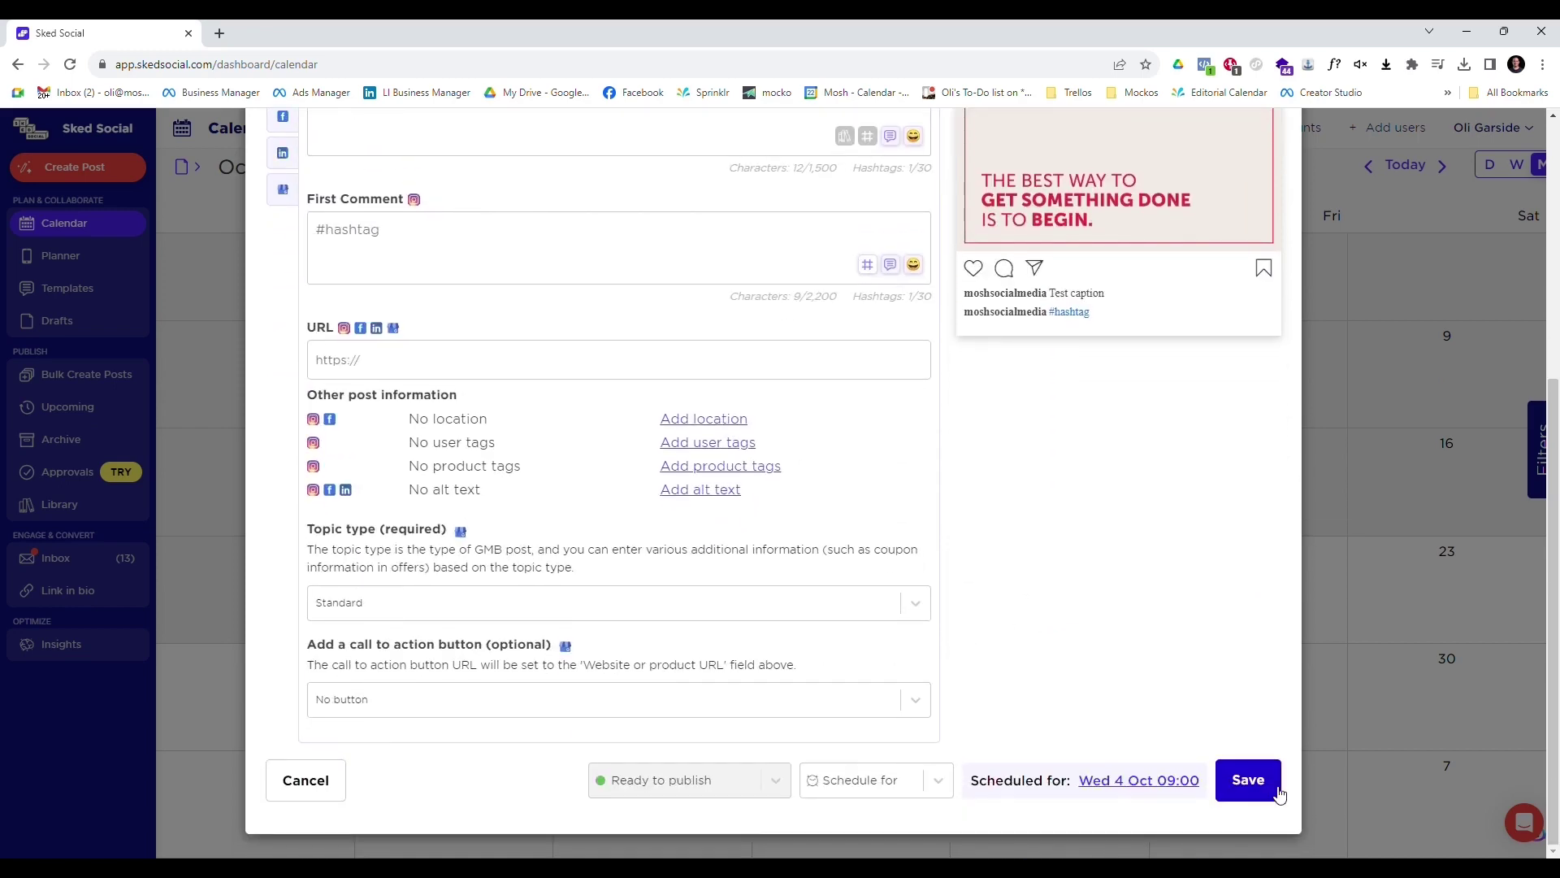
Save the post and confirm four 9:00 posts appear on Wednesday 4 October.
{"action": "left_click", "coordinate": [1261, 794]}
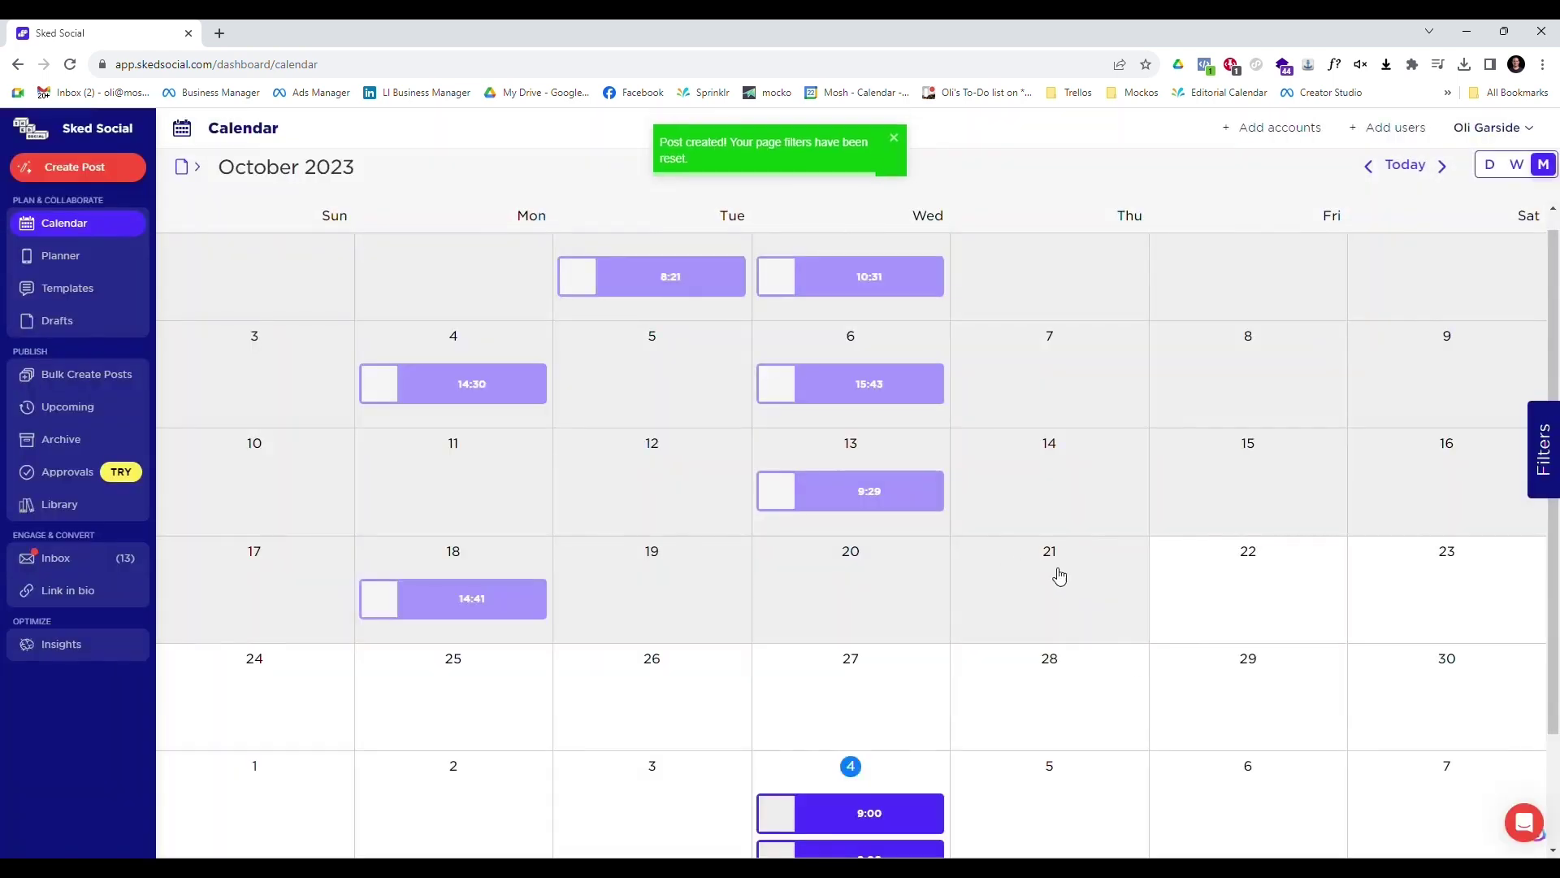
{"action": "scroll", "coordinate": [960, 544], "scroll_direction": "down", "scroll_amount": 2}
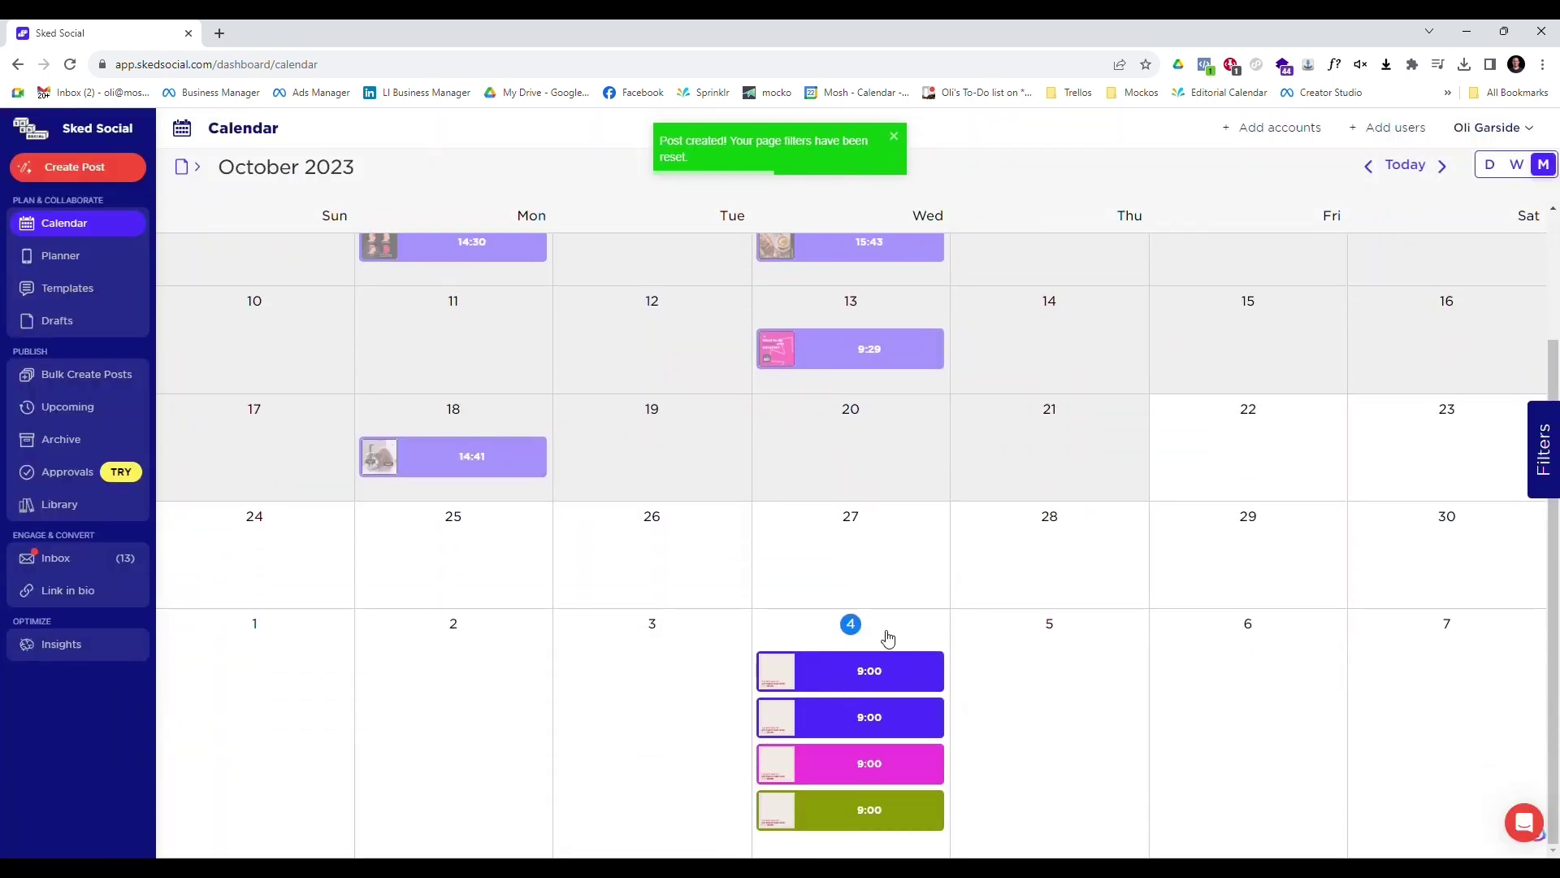